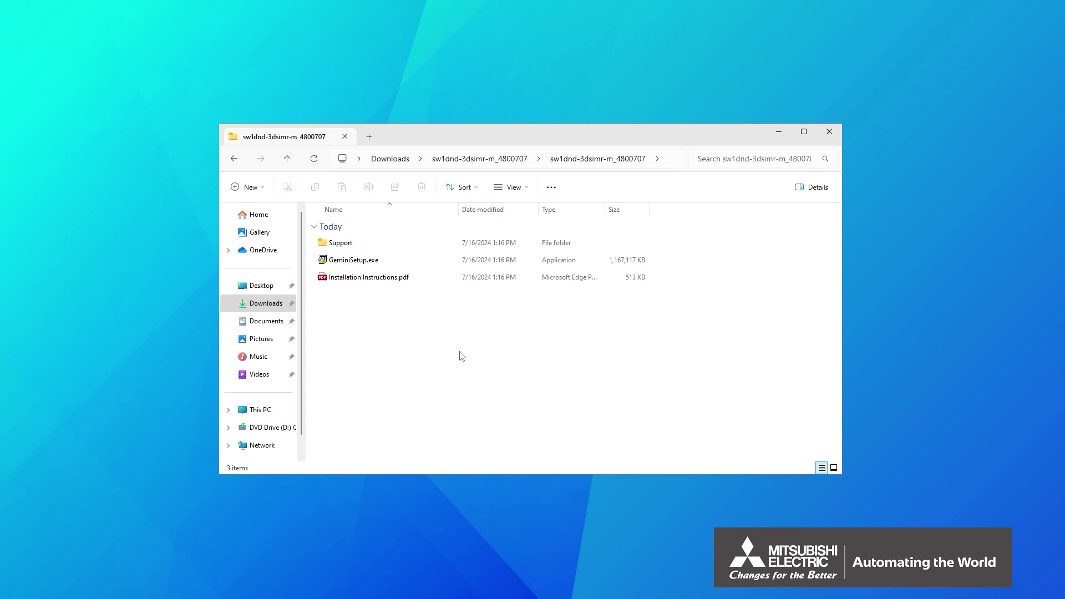
- Launch GeminiSetup.exe from the Downloads package folder
double_click(331, 261)
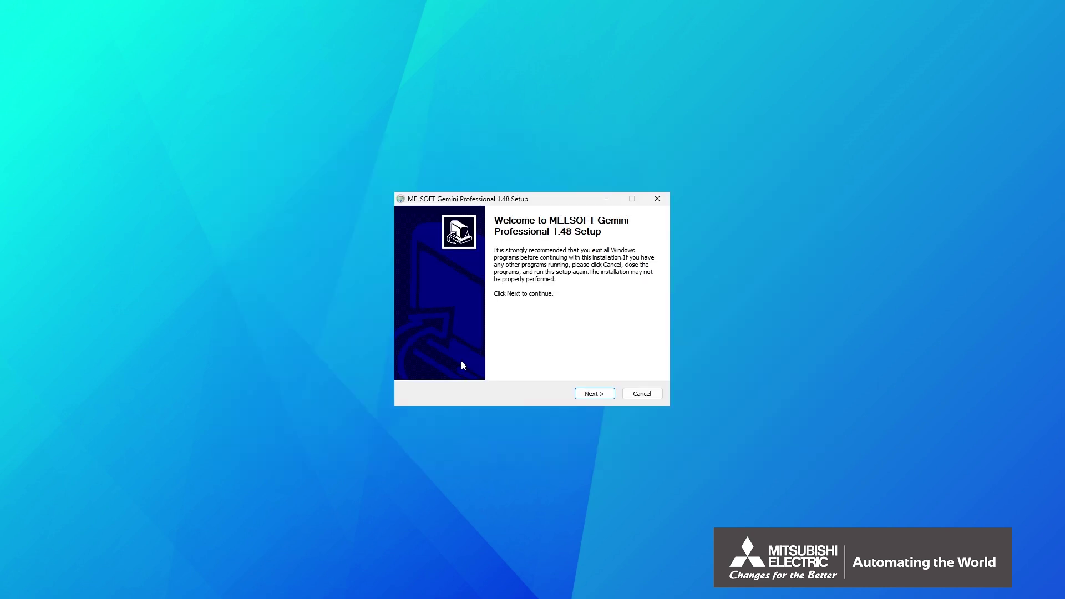
- Read through and accept the licence agreement
left_click(582, 397)
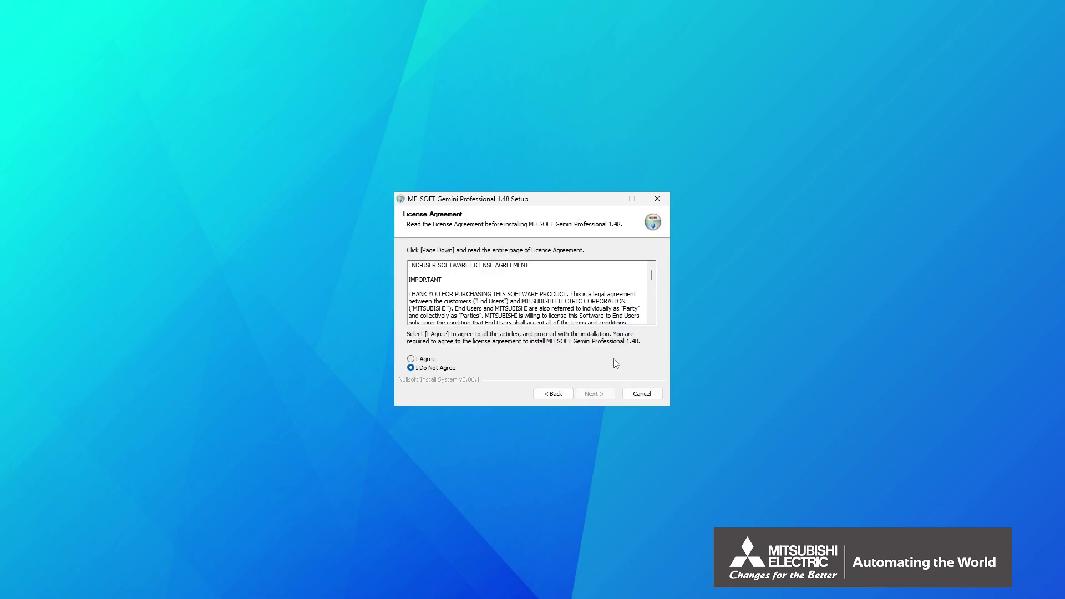
scroll(655, 285, "down", 10)
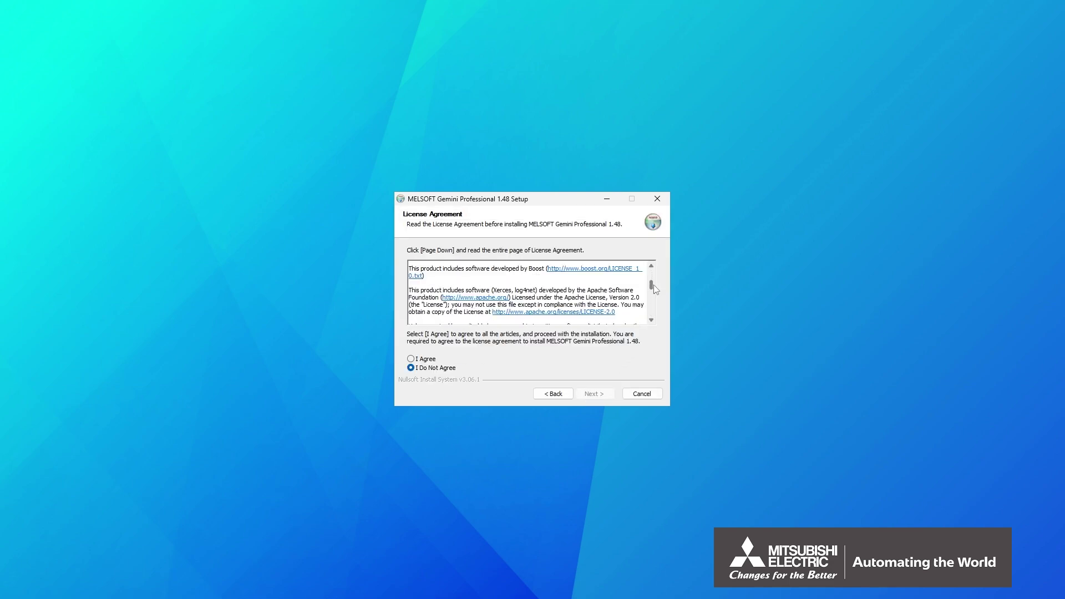
scroll(657, 297, "down", 8)
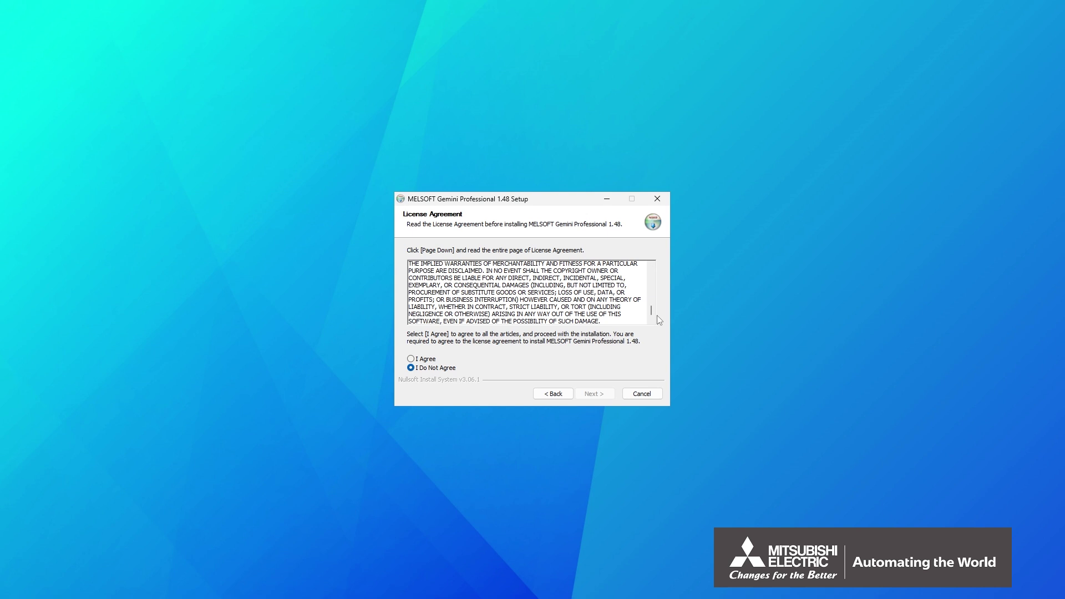
left_click(411, 359)
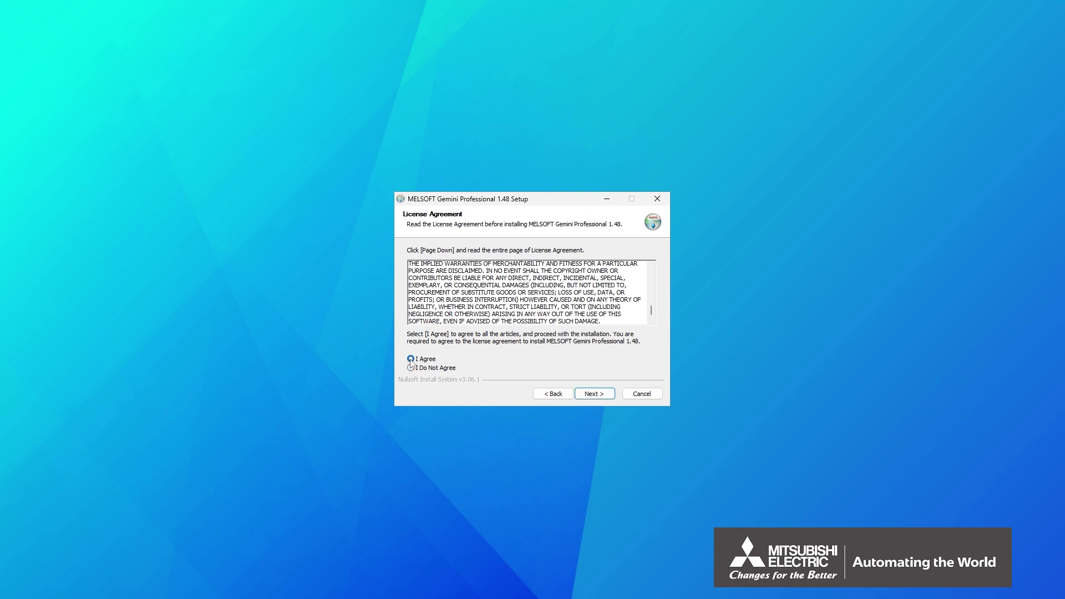
- Agree to the personal data handling notice
left_click(581, 397)
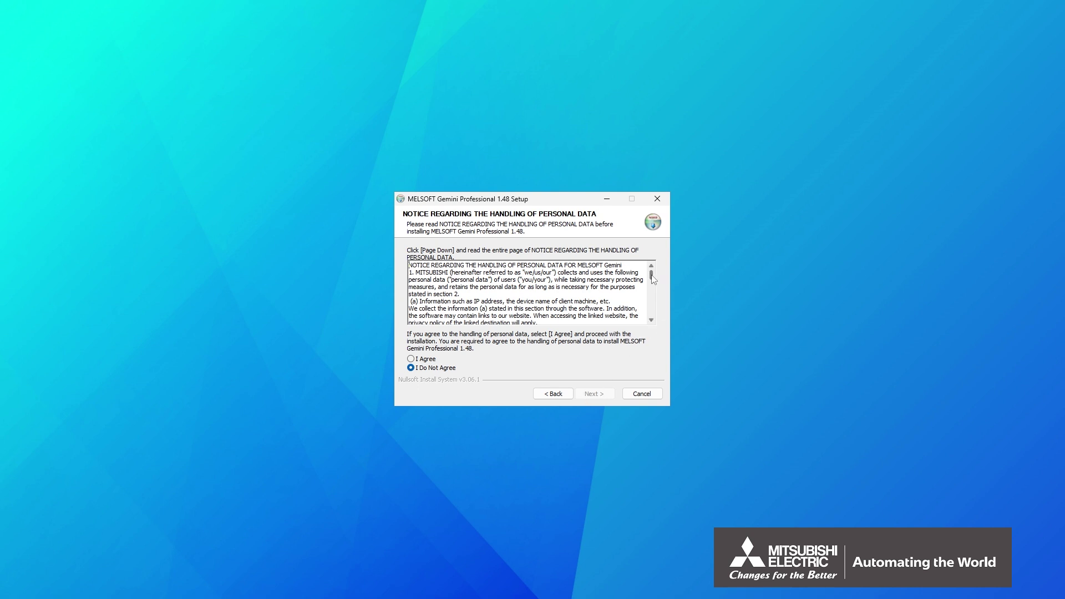
left_click_drag(653, 279, 655, 320)
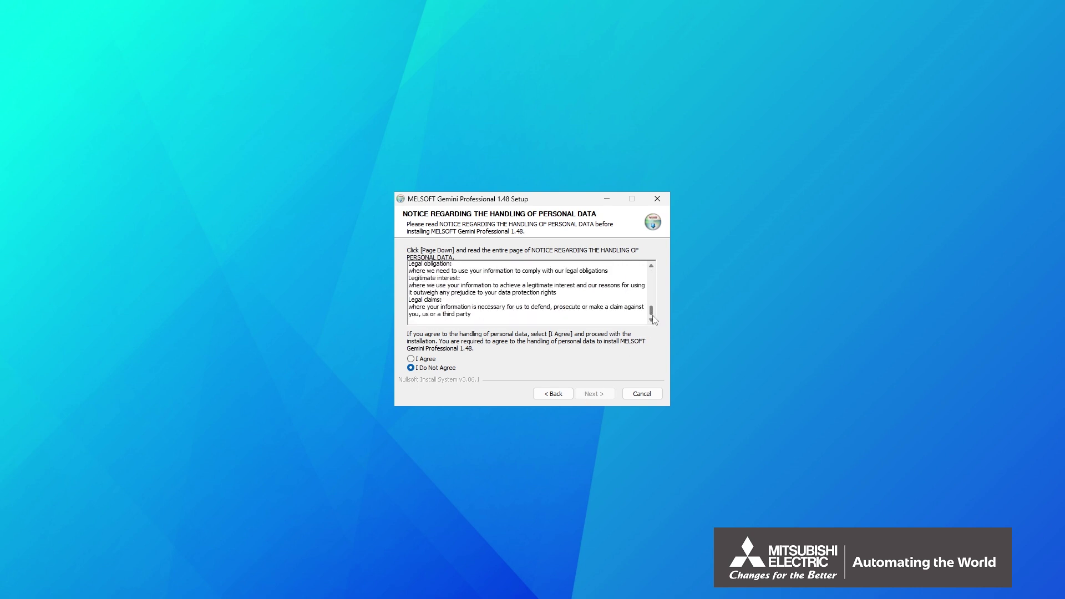
left_click(412, 359)
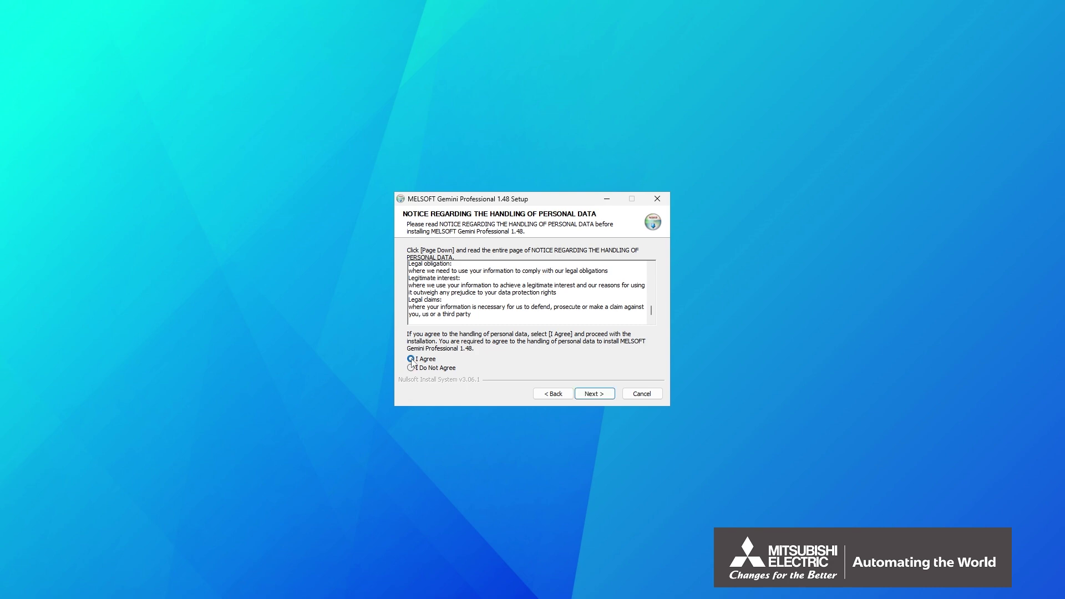
- Agree to the maintenance service terms and advance to Choose Install Location
left_click(583, 397)
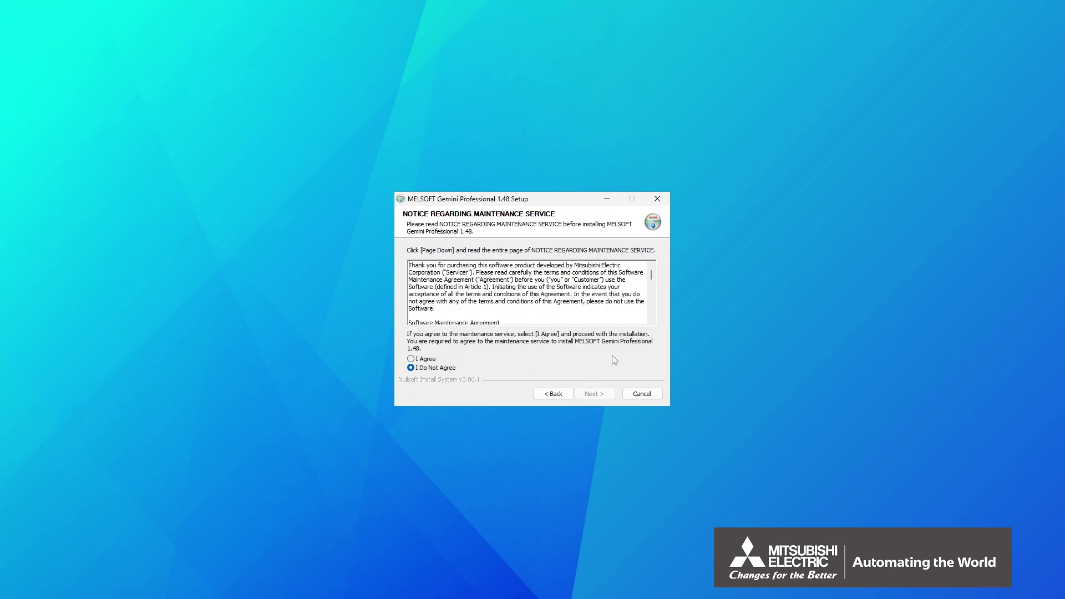
left_click_drag(653, 277, 653, 316)
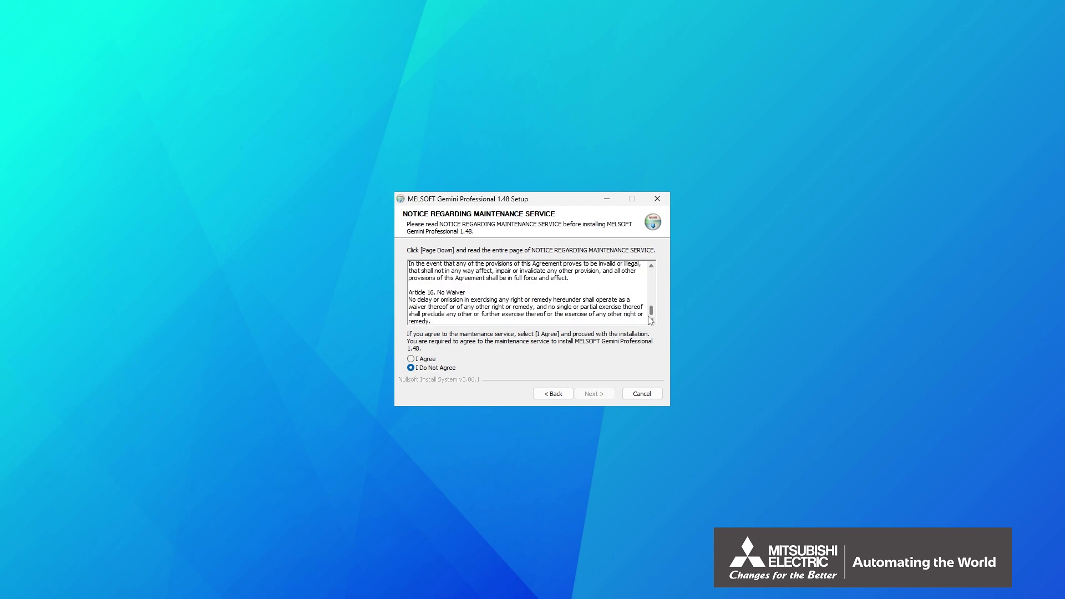
left_click(411, 359)
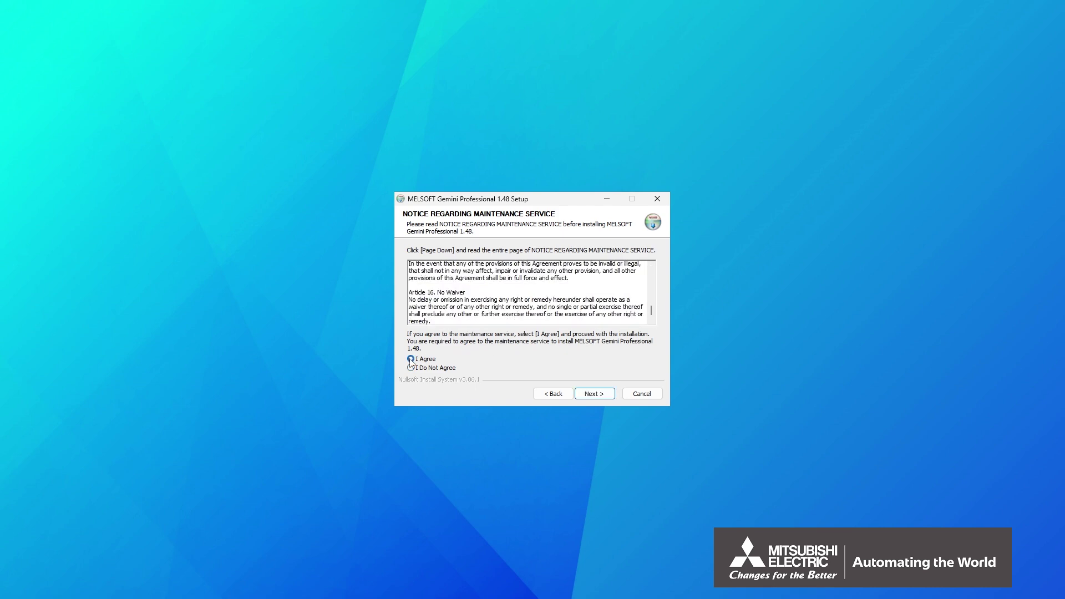
left_click(582, 397)
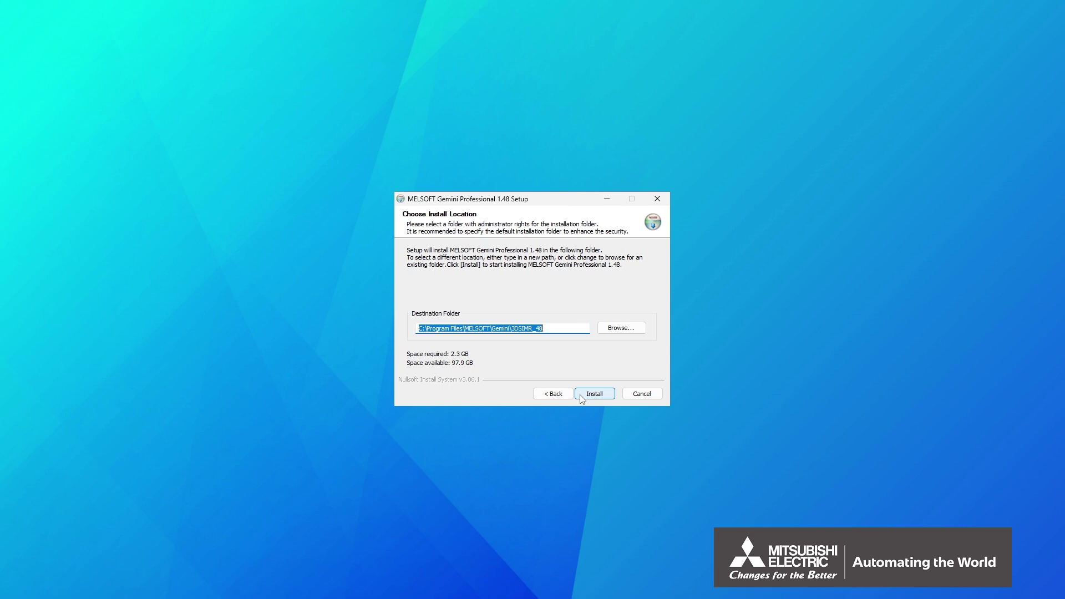
- Install to the default folder with a shortcut and .vcmx file association, then finish setup
left_click(582, 397)
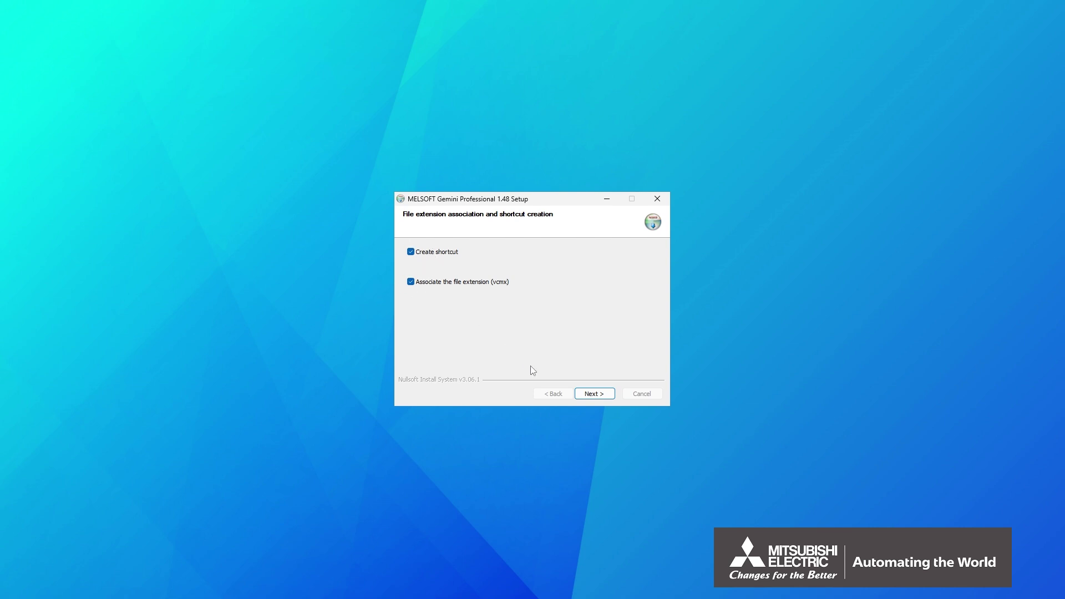
left_click(582, 397)
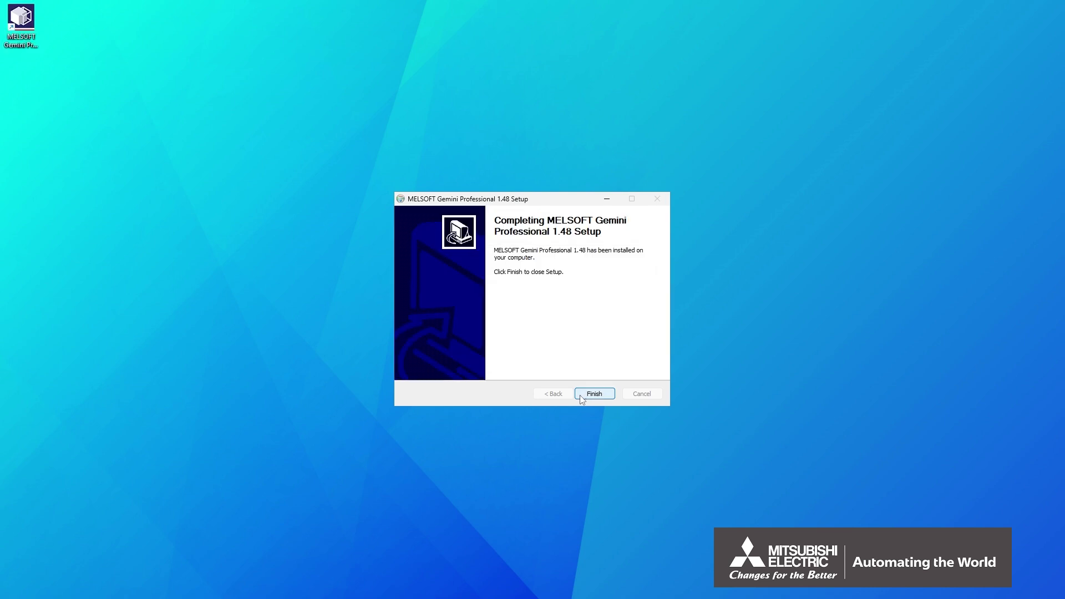
left_click(581, 398)
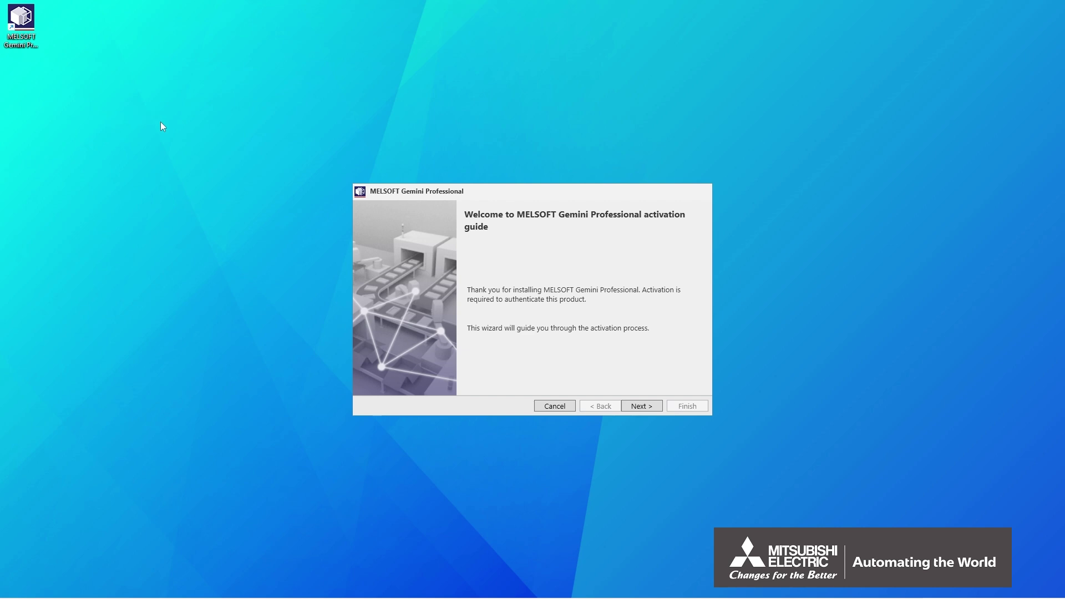
- Activate a standalone licence by pasting the product key, then finish to open an empty layout
left_click(627, 409)
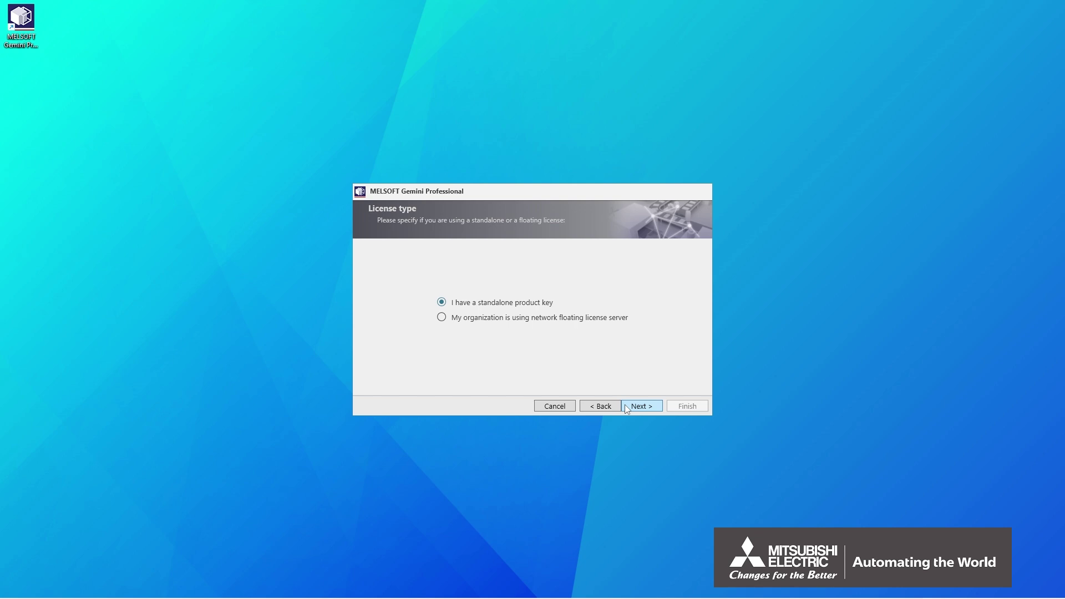
left_click(628, 409)
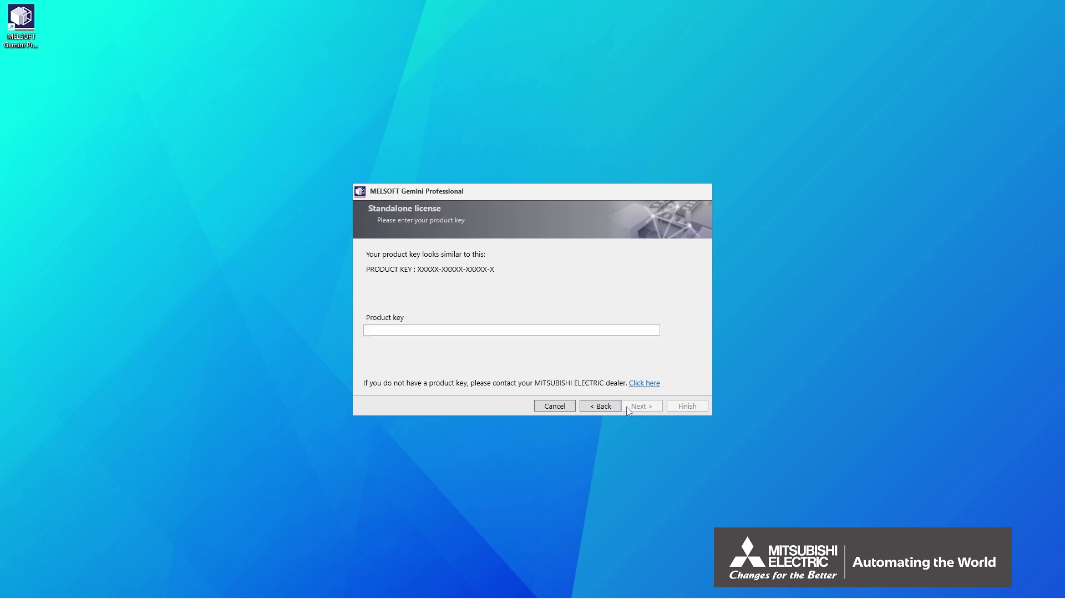
left_click(596, 332)
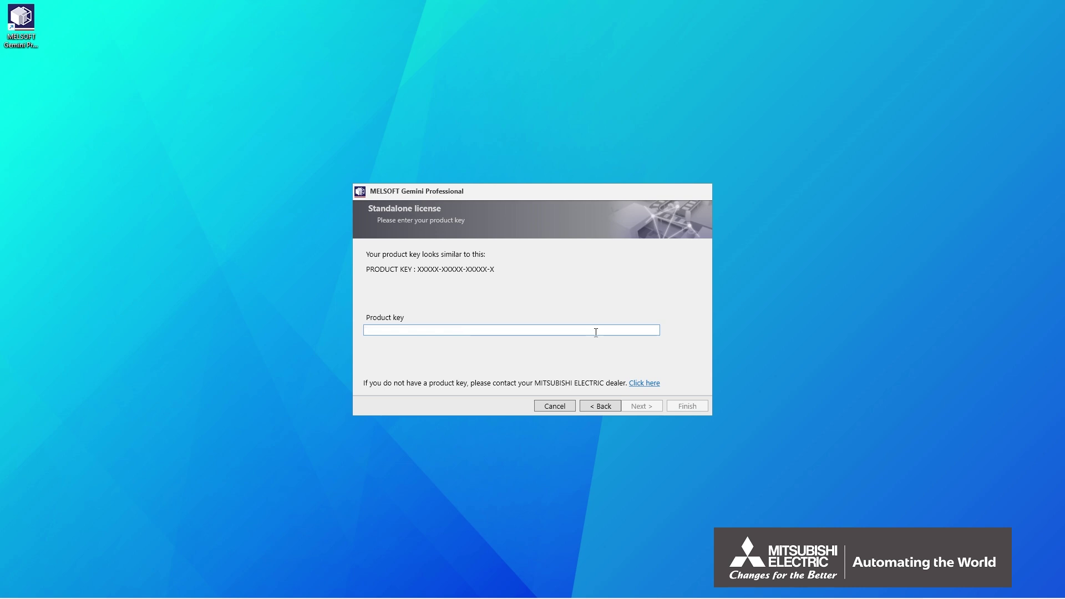
key("ctrl+v")
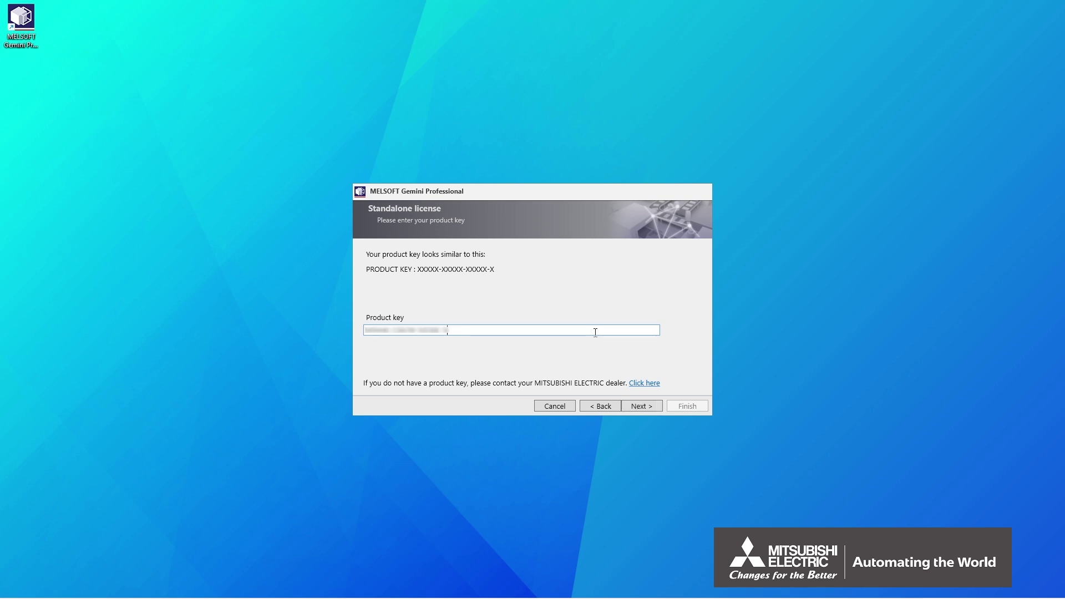
left_click(628, 407)
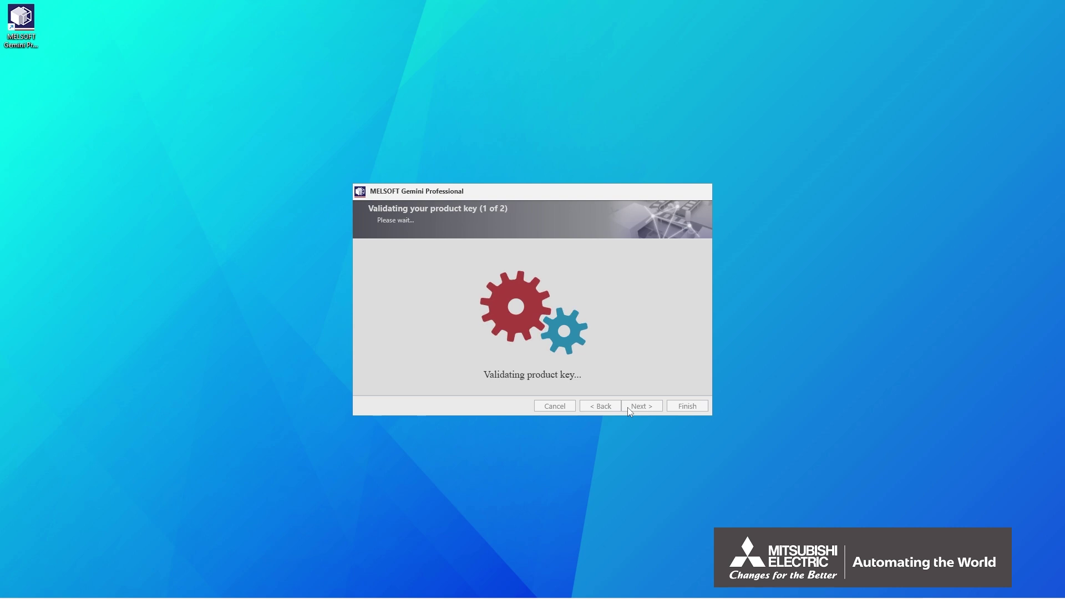
left_click(687, 407)
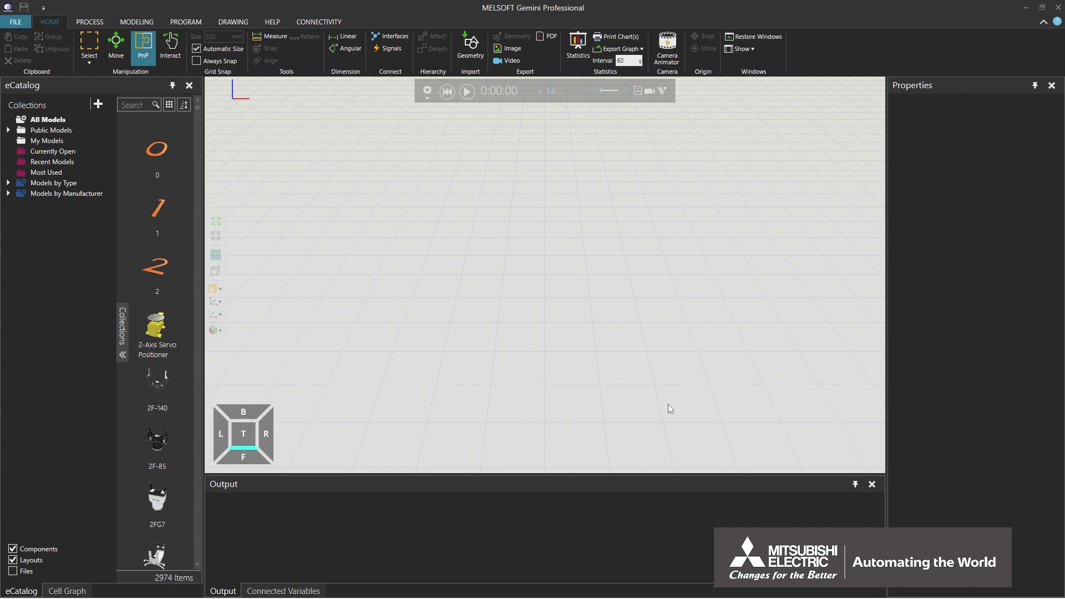
left_click(98, 22)
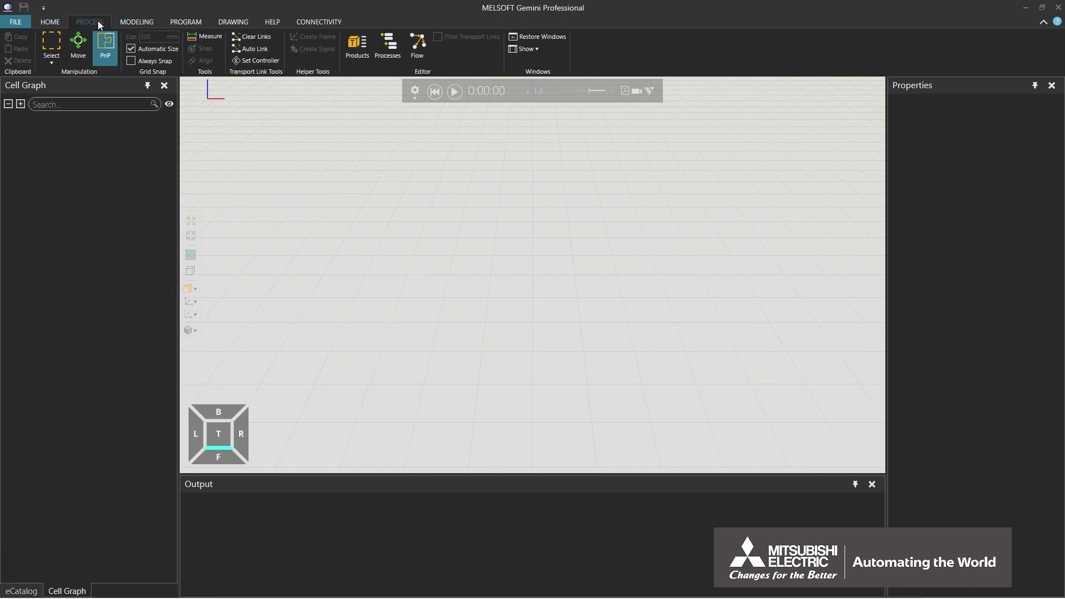
left_click(145, 25)
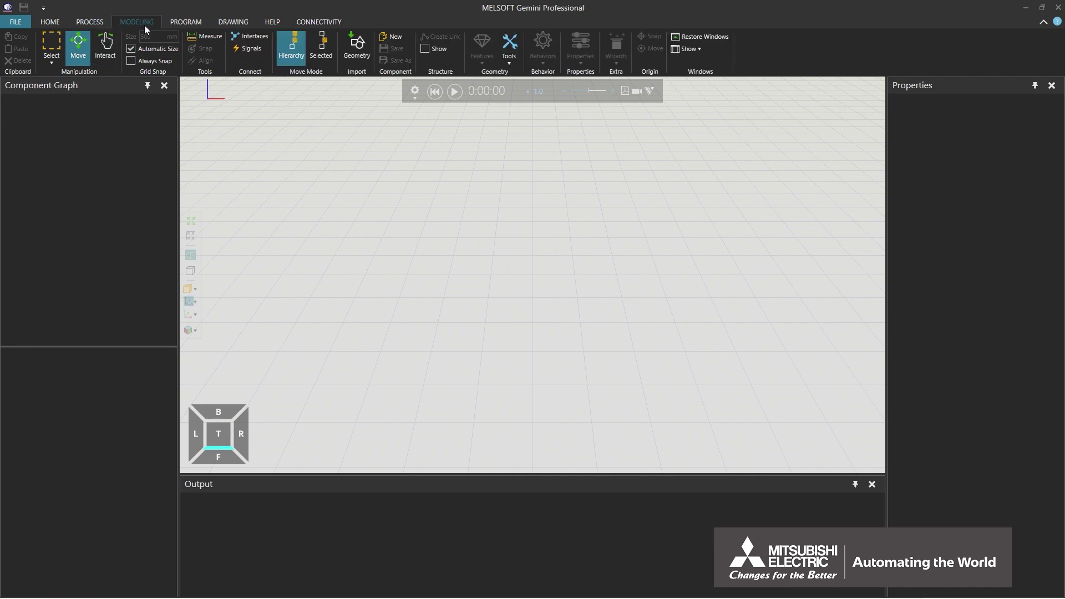
left_click(187, 24)
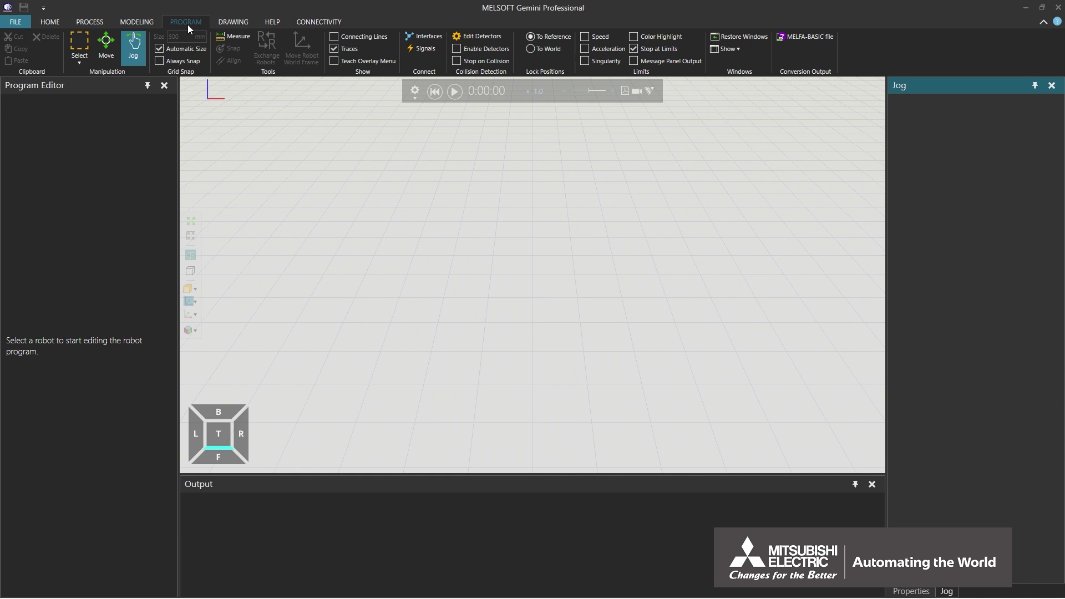
left_click(58, 22)
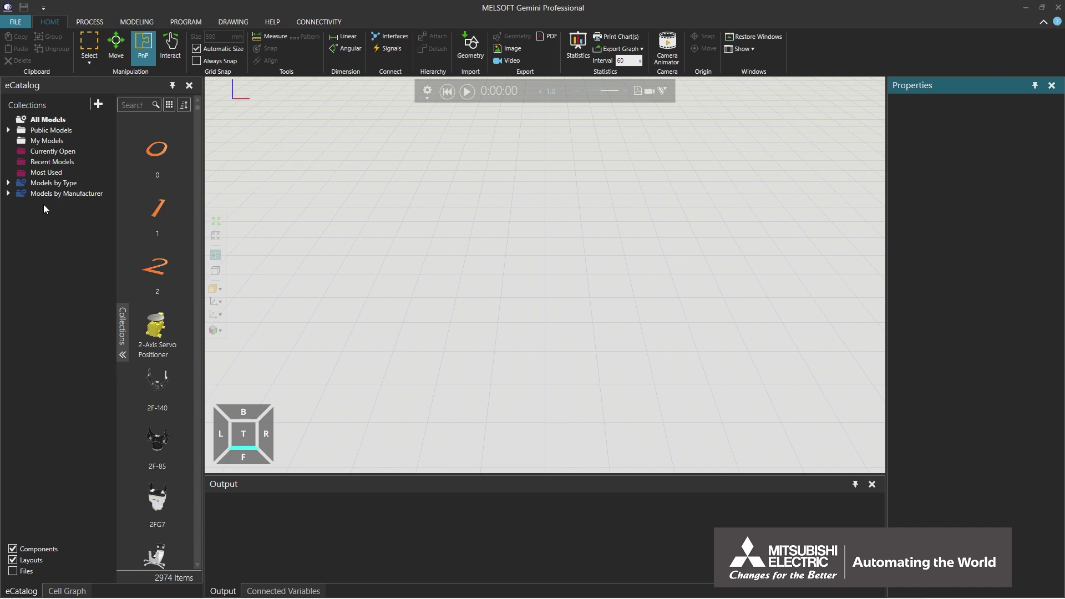
- Filter the eCatalog to Layouts and drop the Machine Tending layout into the 3D world
left_click(9, 184)
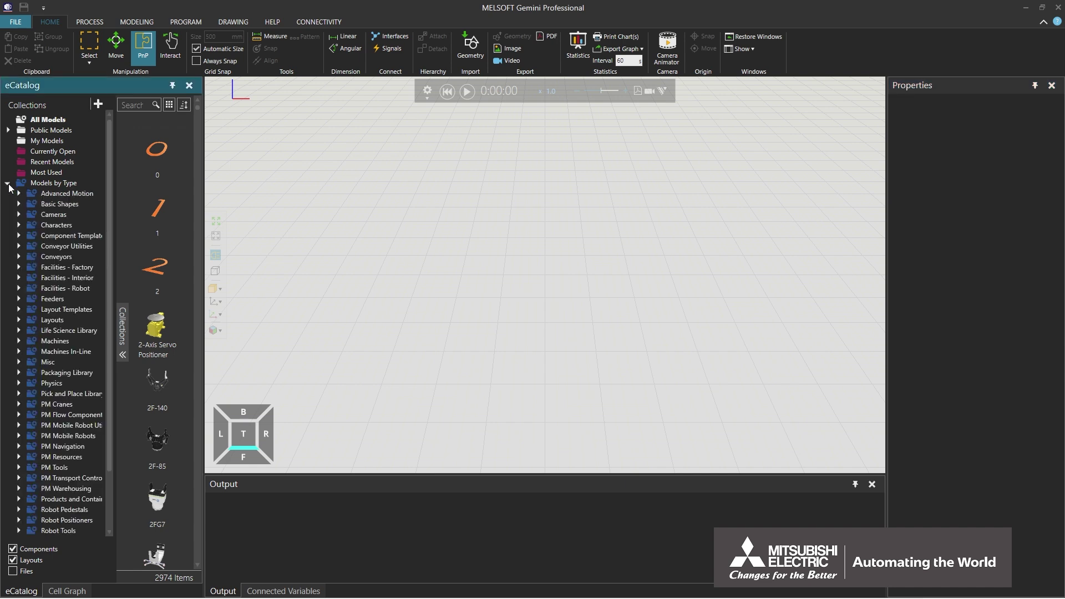
left_click(18, 321)
left_click(40, 331)
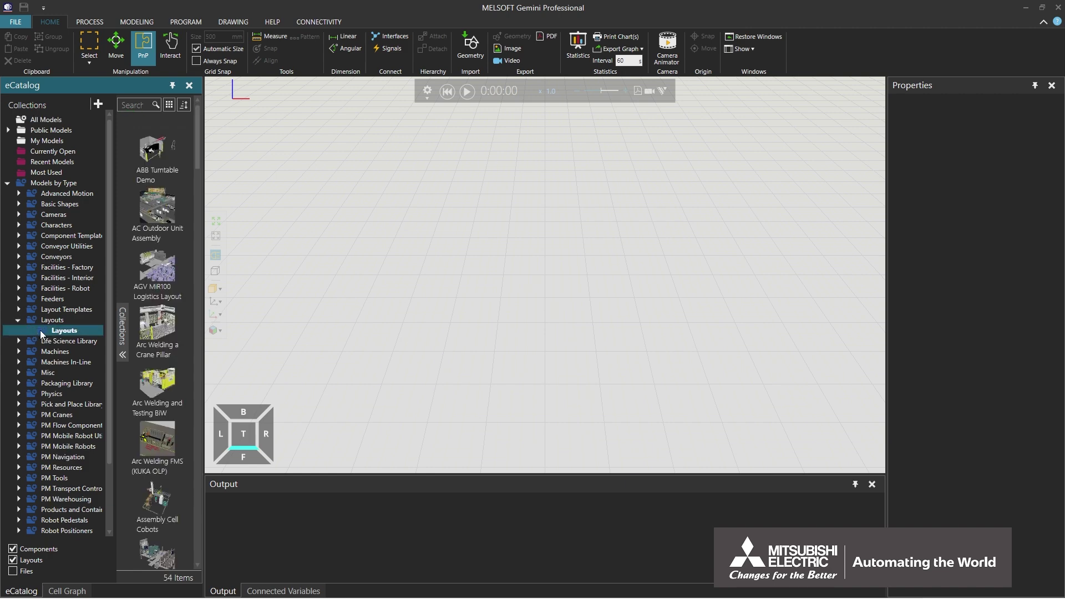
scroll(185, 355, "down", 8)
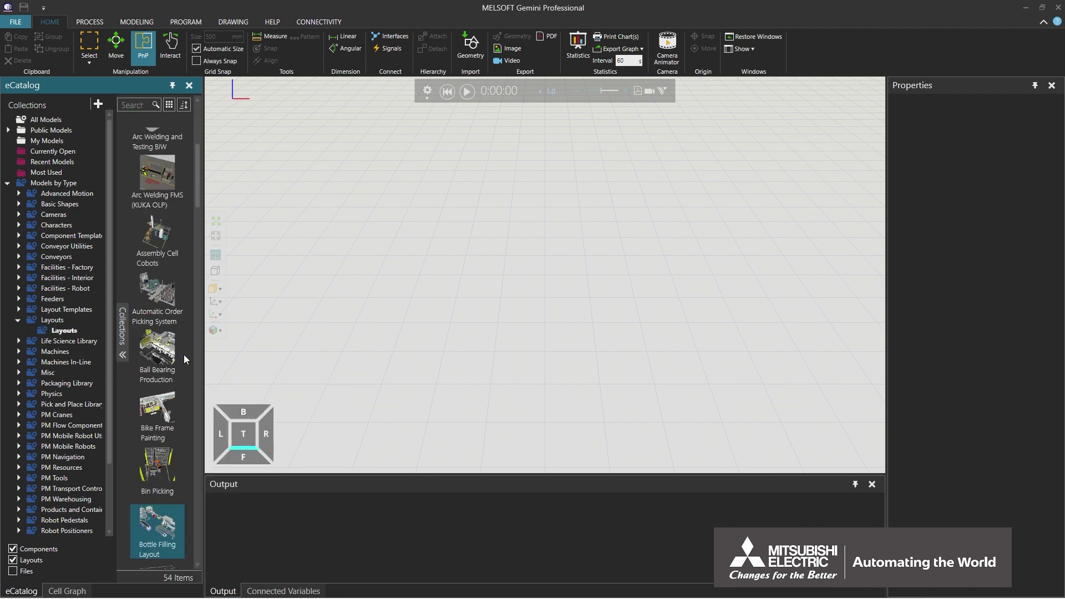
scroll(188, 357, "down", 10)
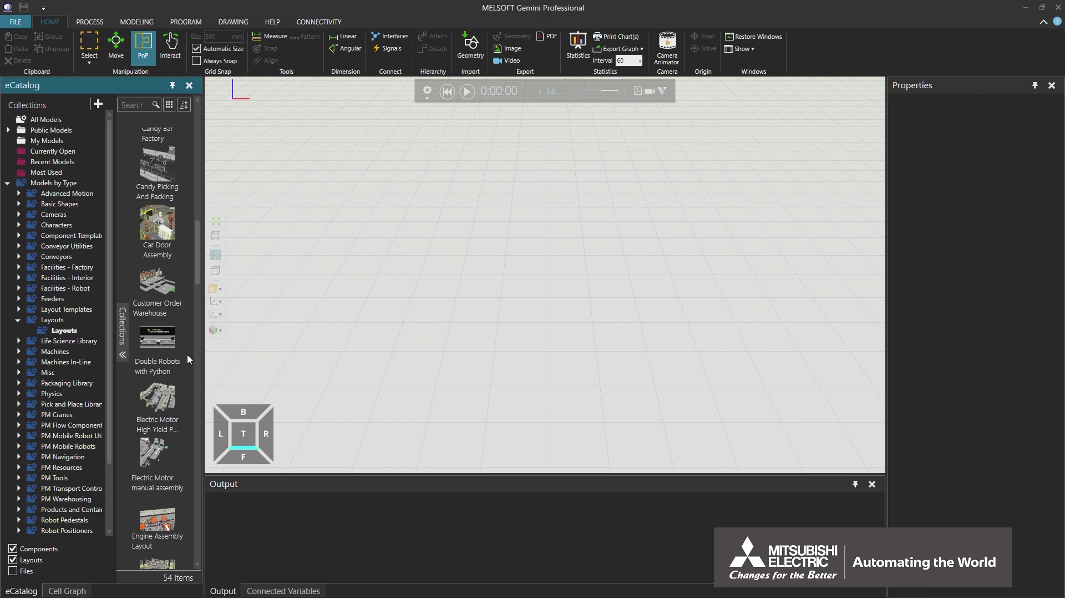
scroll(188, 355, "down", 8)
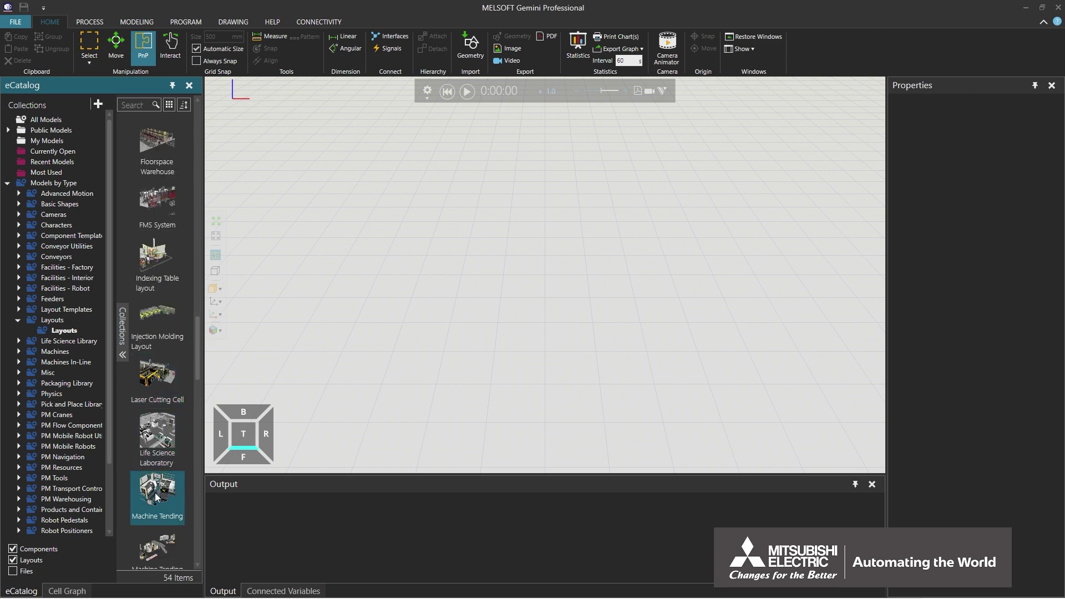
left_click_drag(157, 494, 267, 471)
left_click_drag(515, 391, 528, 356)
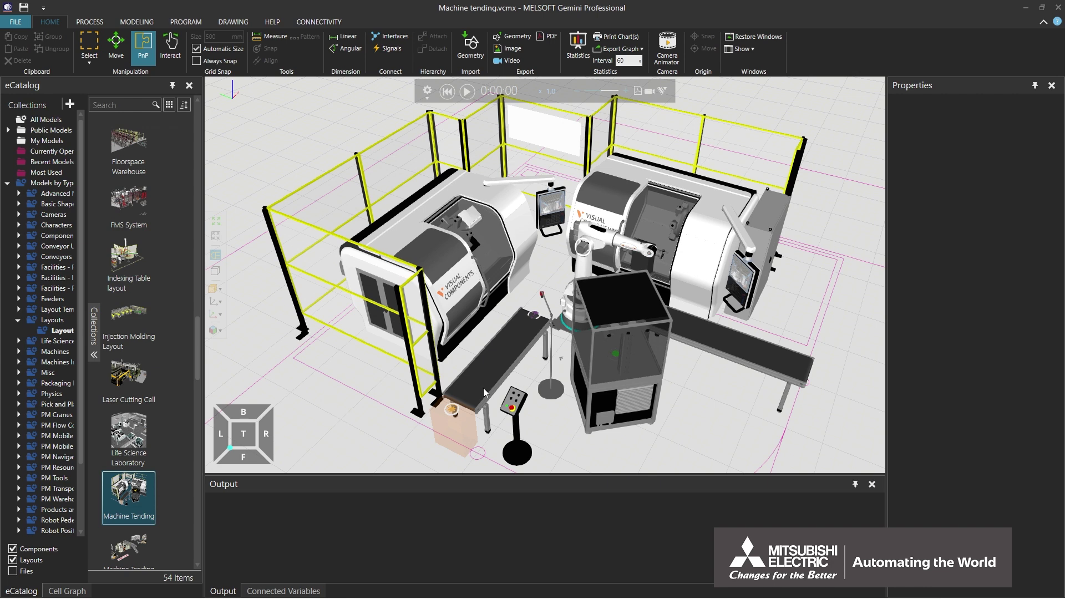
- In the Cell Graph, select the Coordinate Measuring Machine and show its Output and Component Properties
left_click(66, 591)
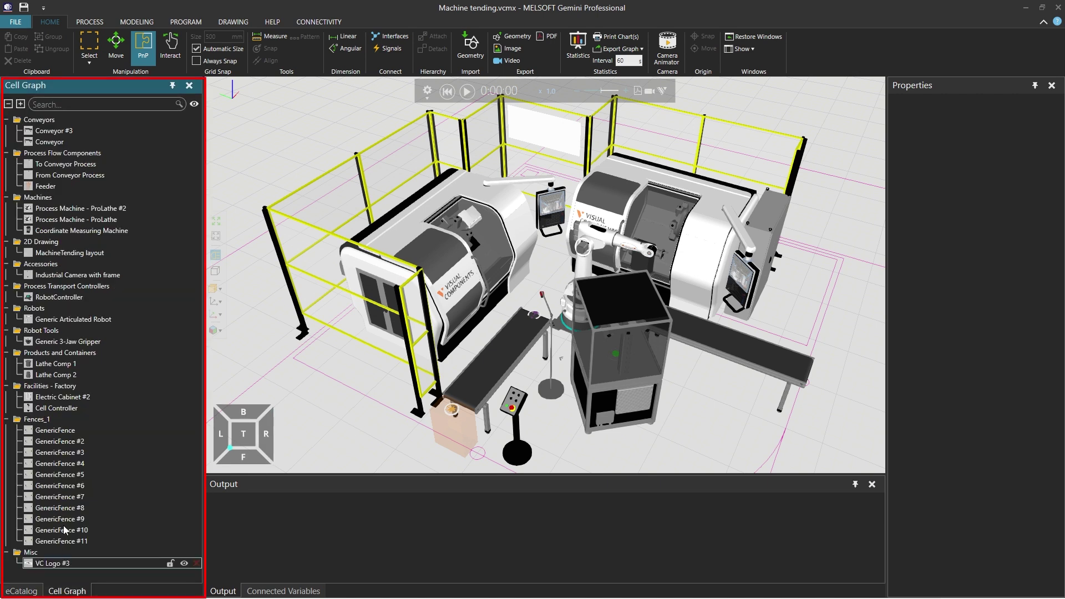
left_click(105, 232)
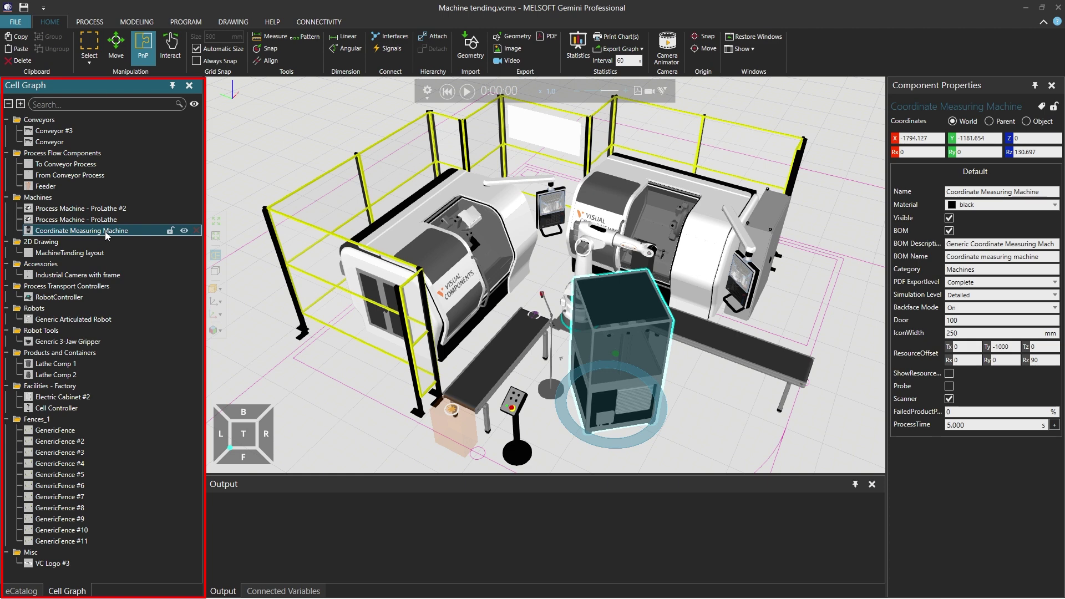
left_click(234, 491)
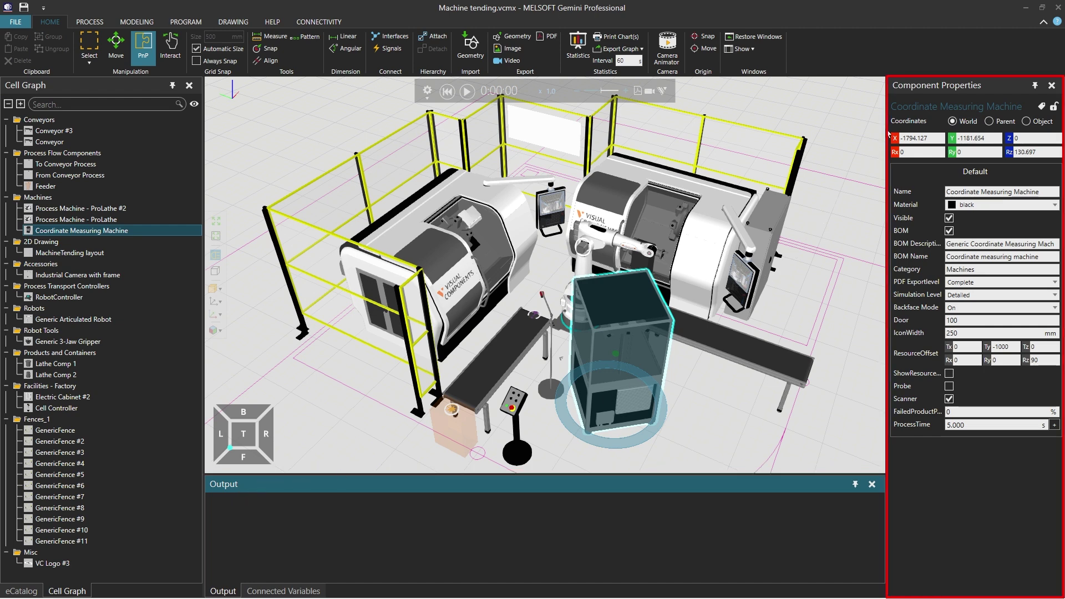
left_click(926, 86)
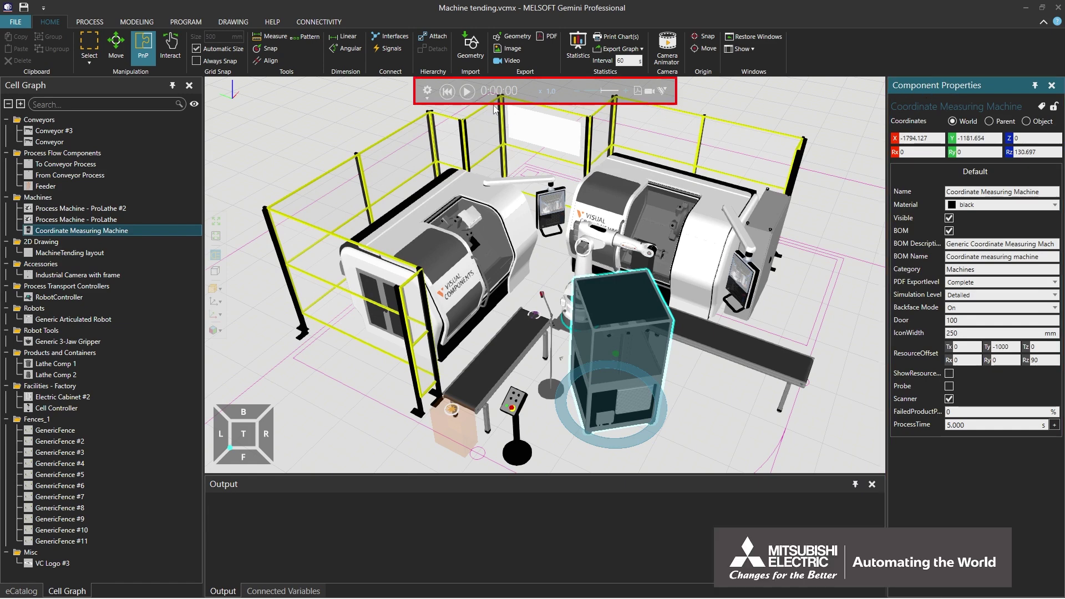
- Play the simulation, raise speed to x13, lower it back to x1.0, then reset to 0:00:00
left_click(467, 91)
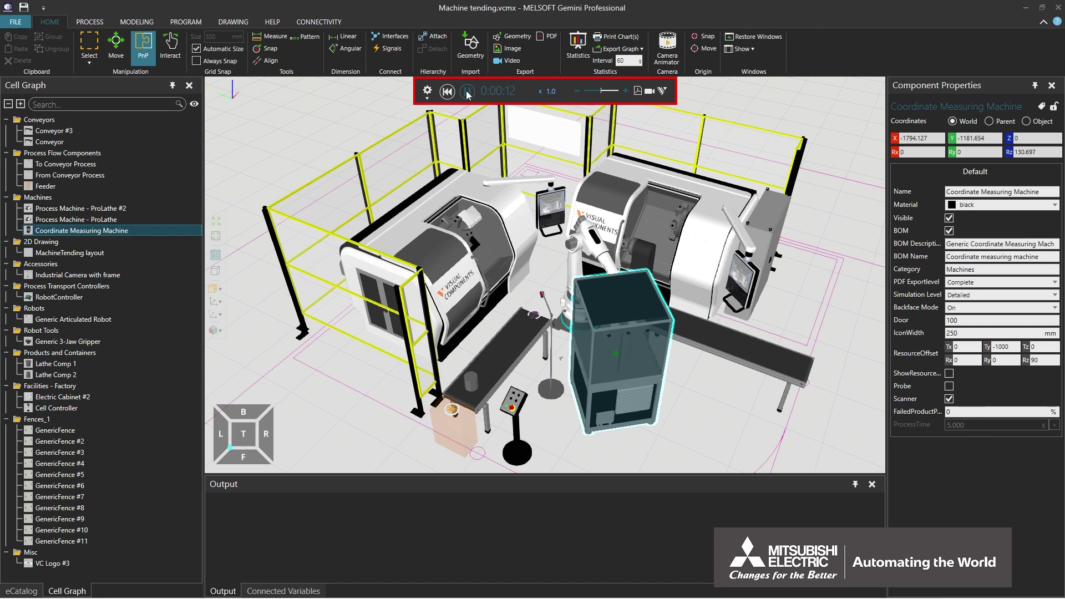
left_click(626, 91)
left_click(627, 91)
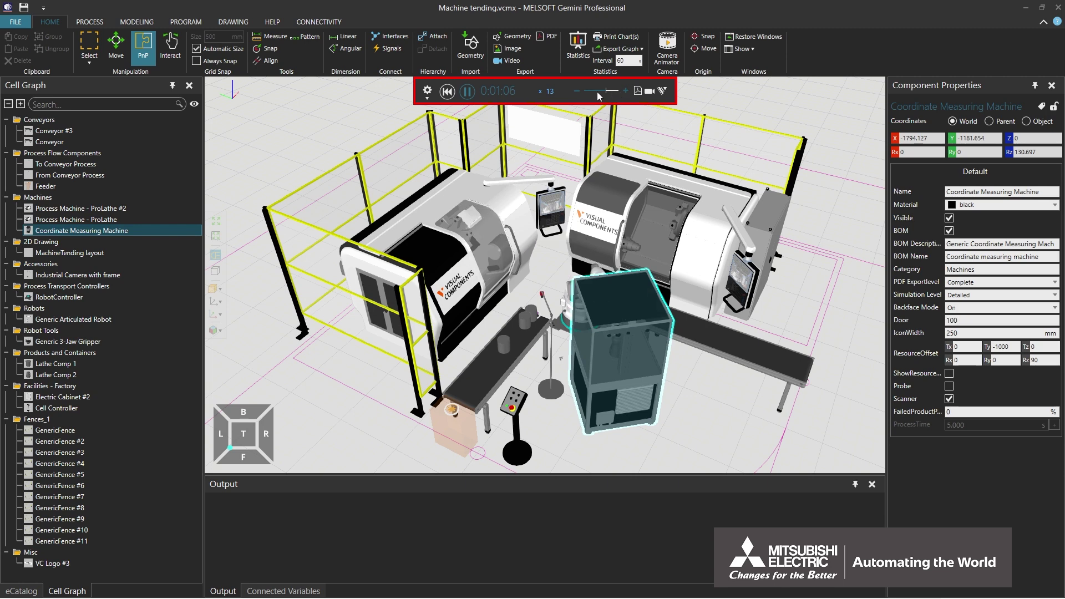
left_click(577, 91)
left_click(577, 91)
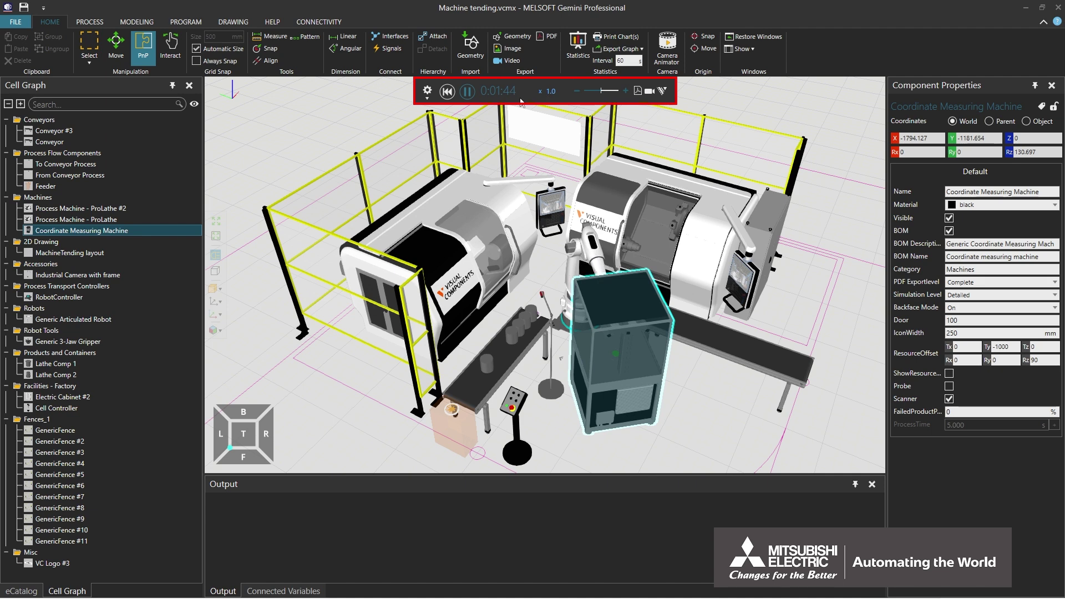
left_click(448, 95)
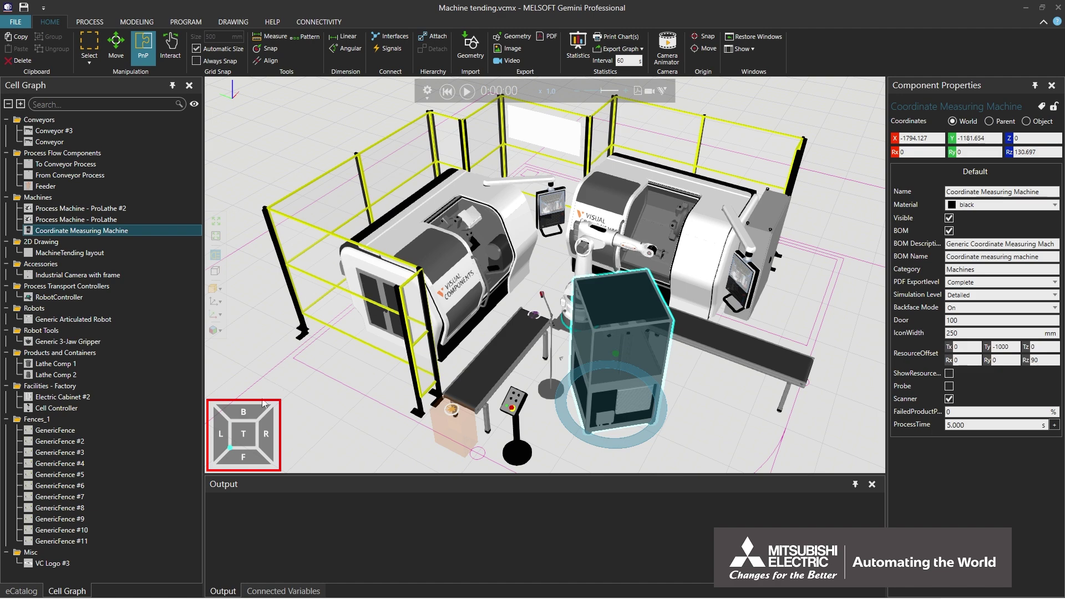
- View the cell from the top, then the front, then return to isometric
left_click(247, 436)
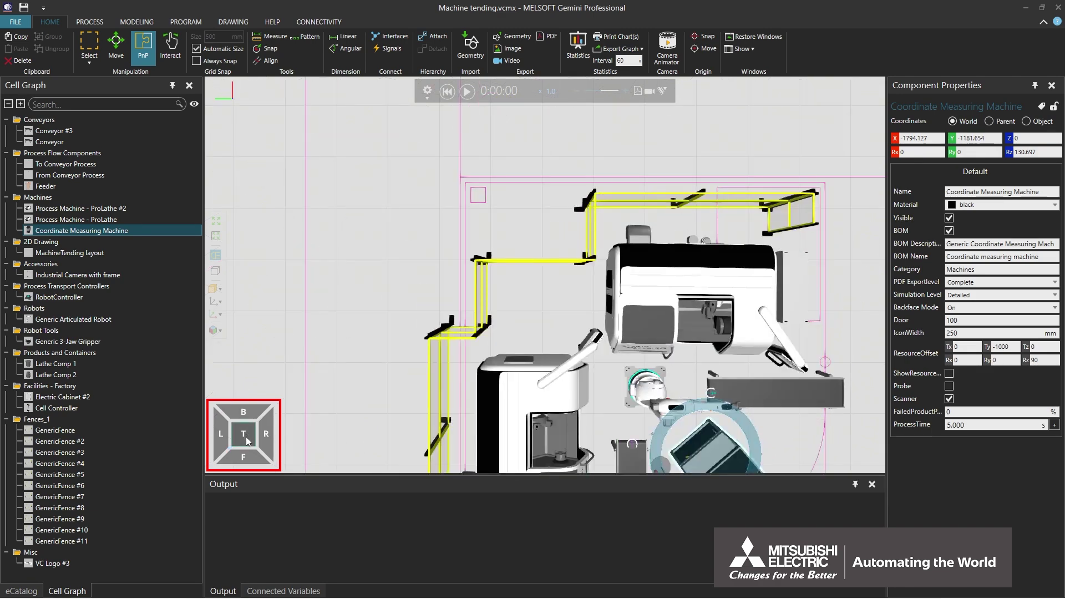
left_click(253, 458)
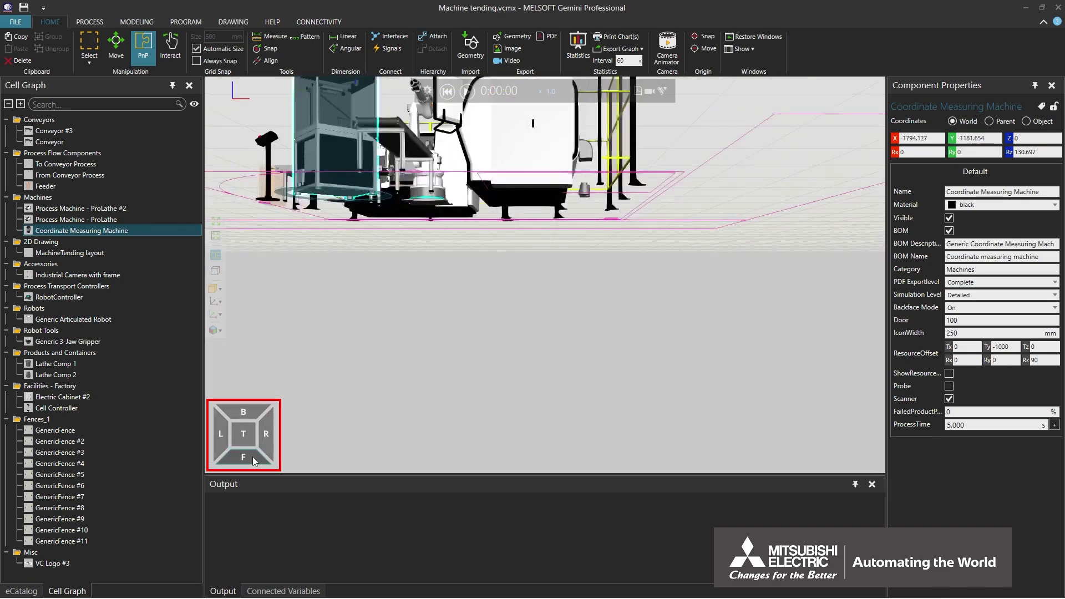
left_click(230, 450)
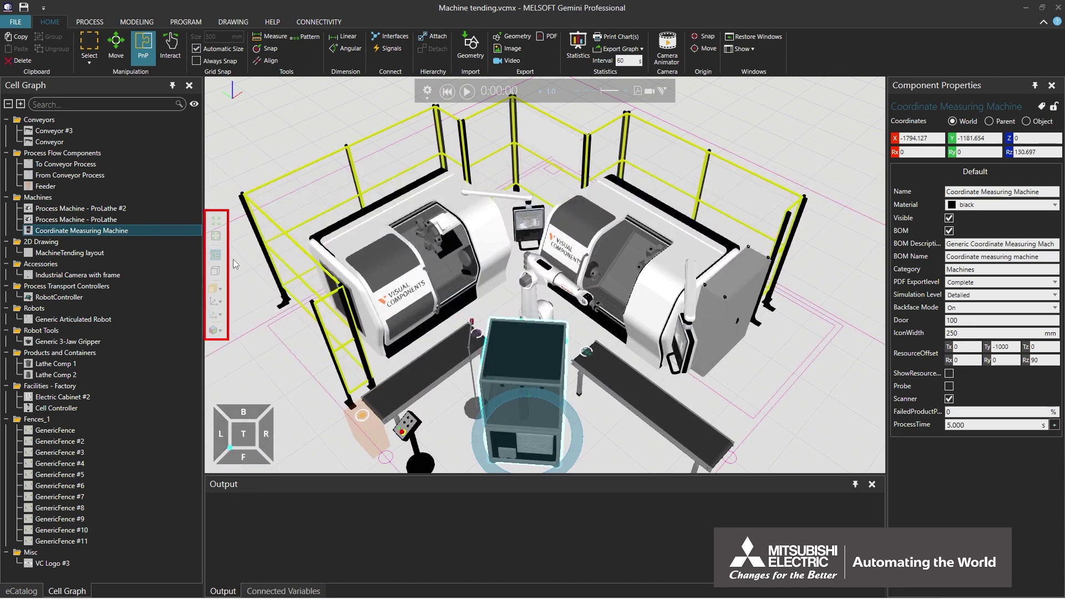
- Fit the whole cell, then zoom onto the selected Process Machine - ProLathe
left_click(217, 223)
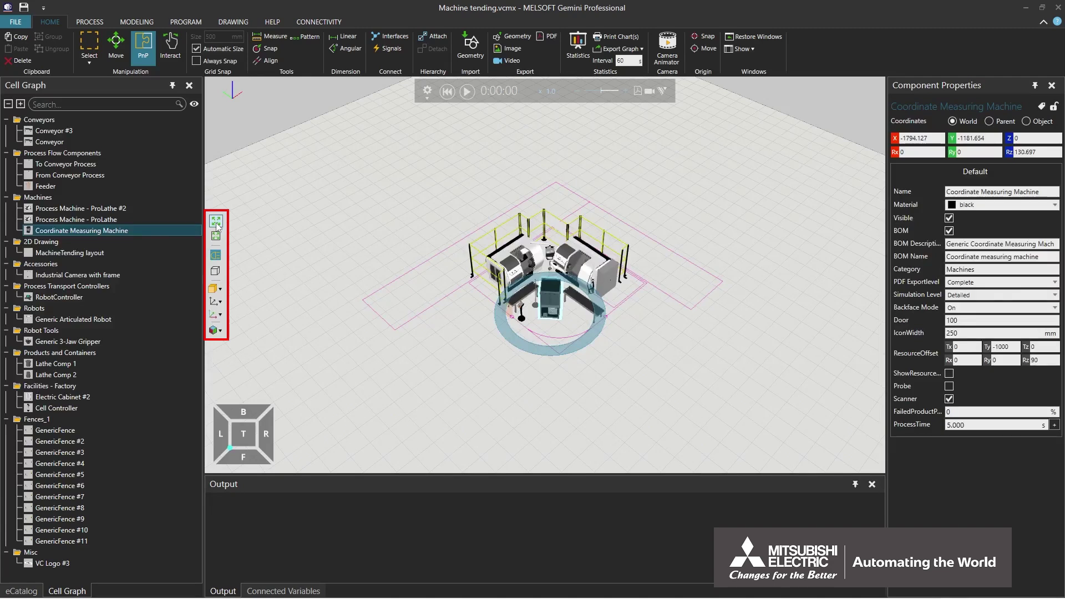
left_click(506, 259)
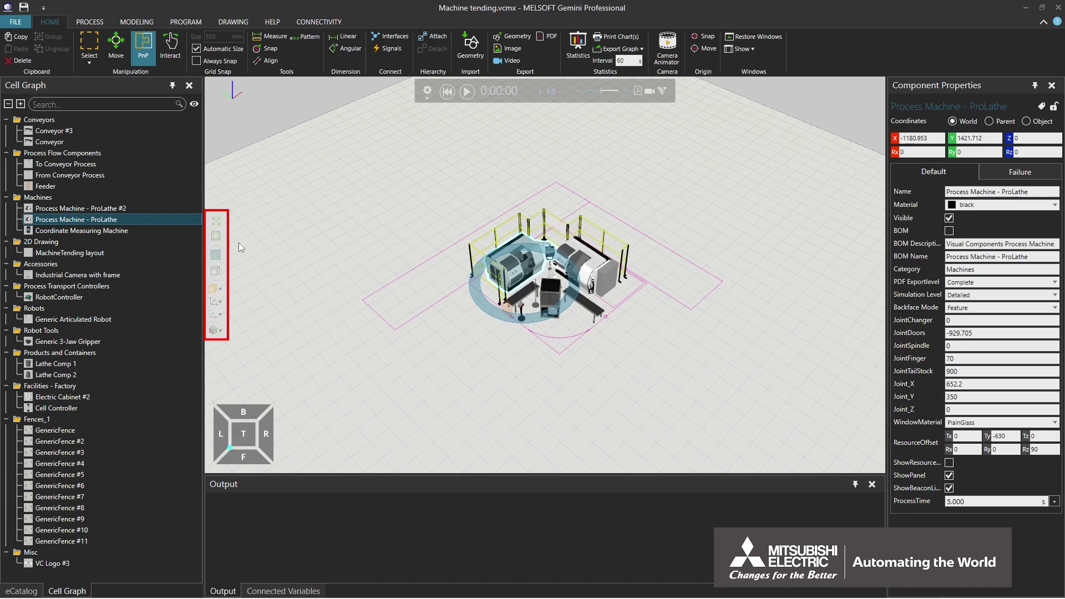
left_click(217, 237)
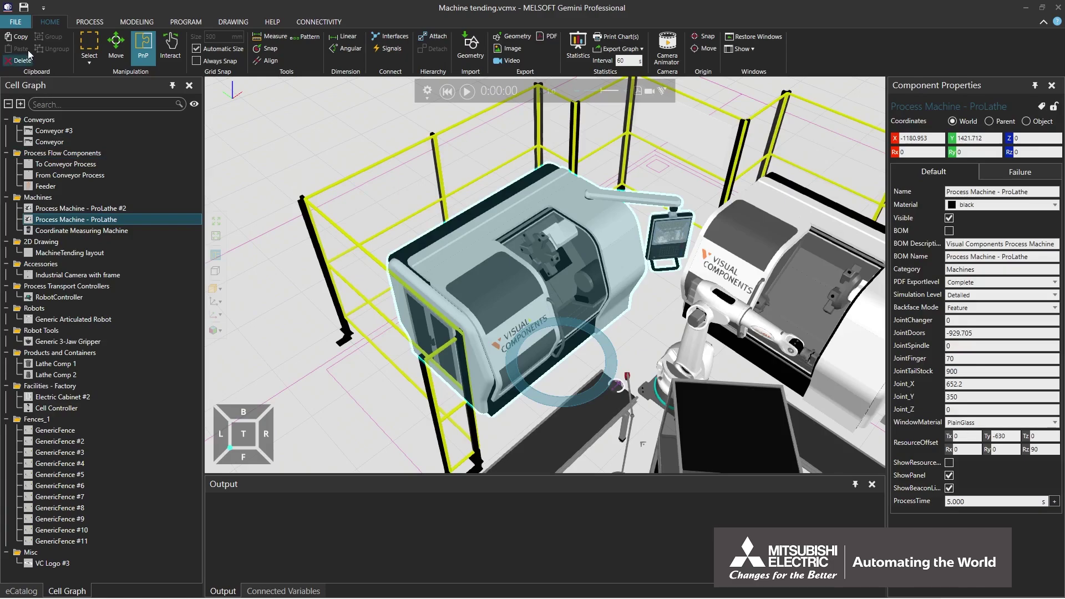
- Use FILE > Clear All to remove the Machine tending layout
left_click(24, 21)
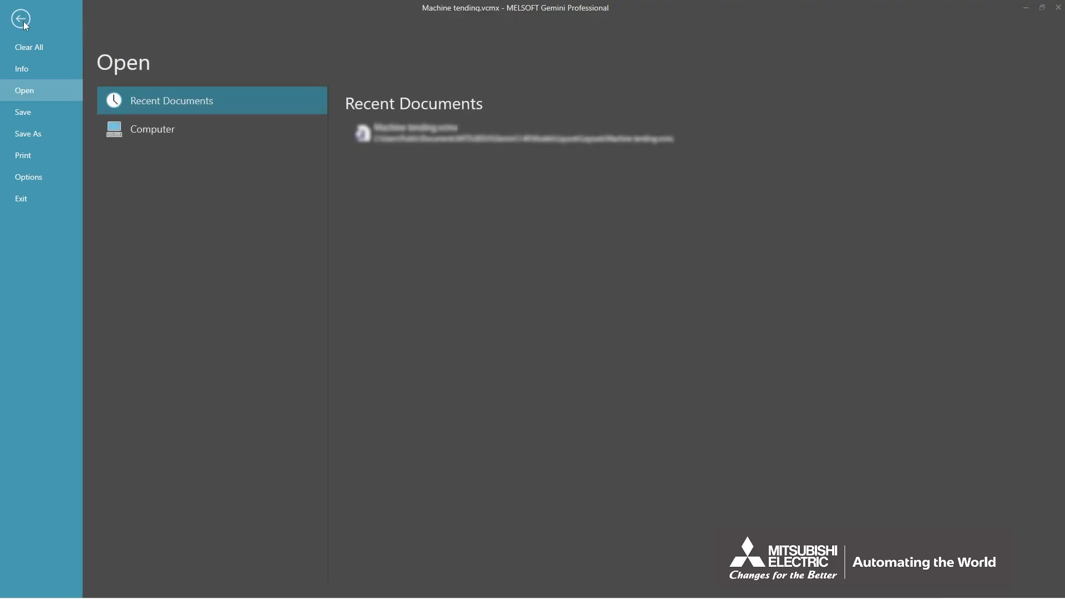
left_click(28, 49)
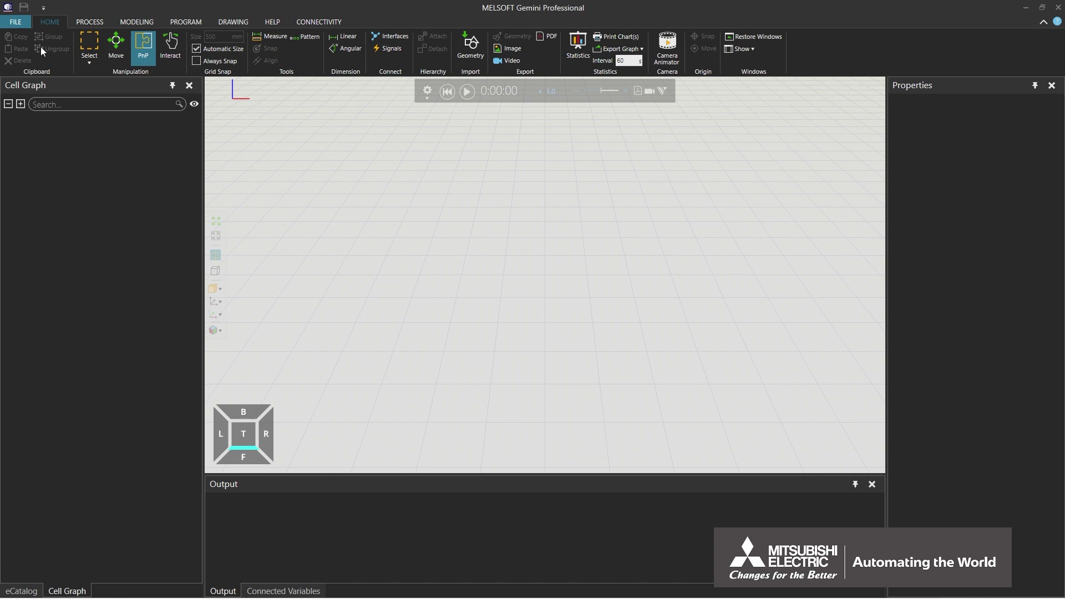
- Open the Version 1.48 Help File from the HELP menu
left_click(268, 21)
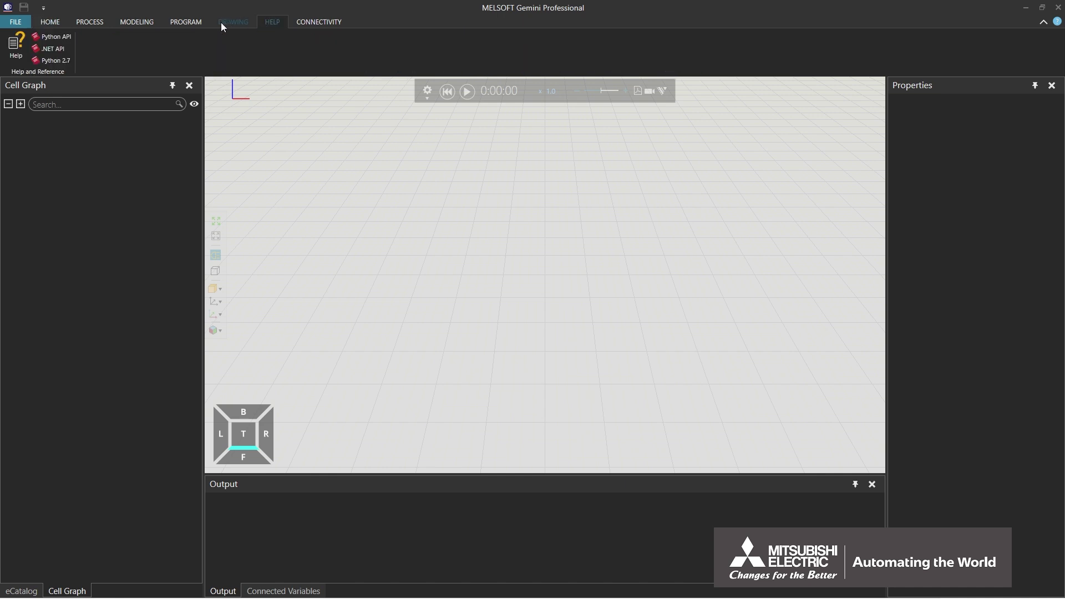
left_click(17, 45)
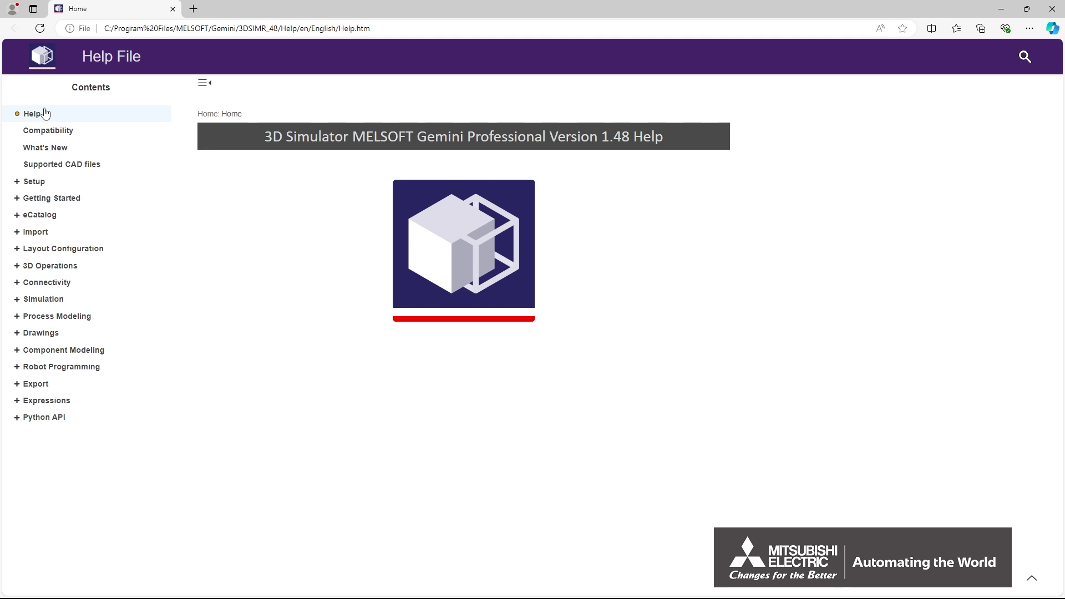
- Expand Getting Started and step through Navigation, Selection and Visualization, scrolling to Full-screen Mode
left_click(1021, 58)
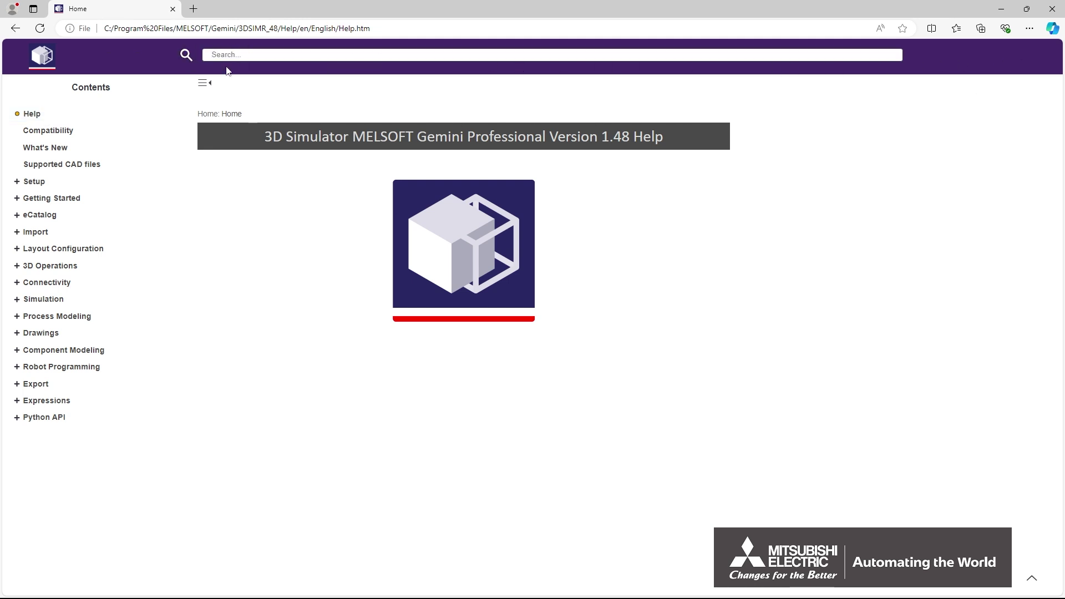
left_click(17, 198)
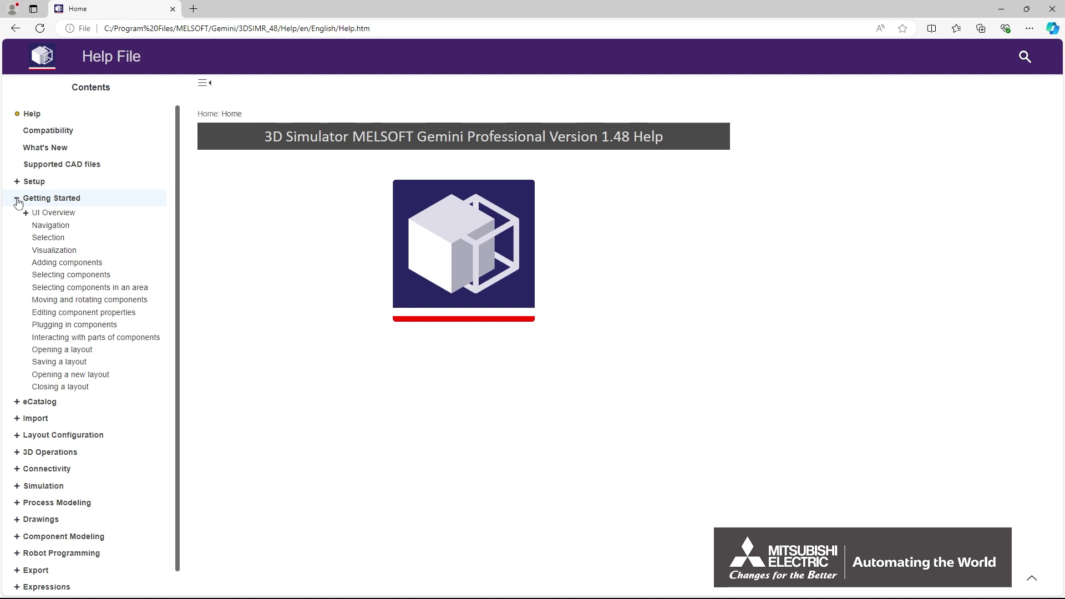
left_click(35, 226)
left_click(49, 216)
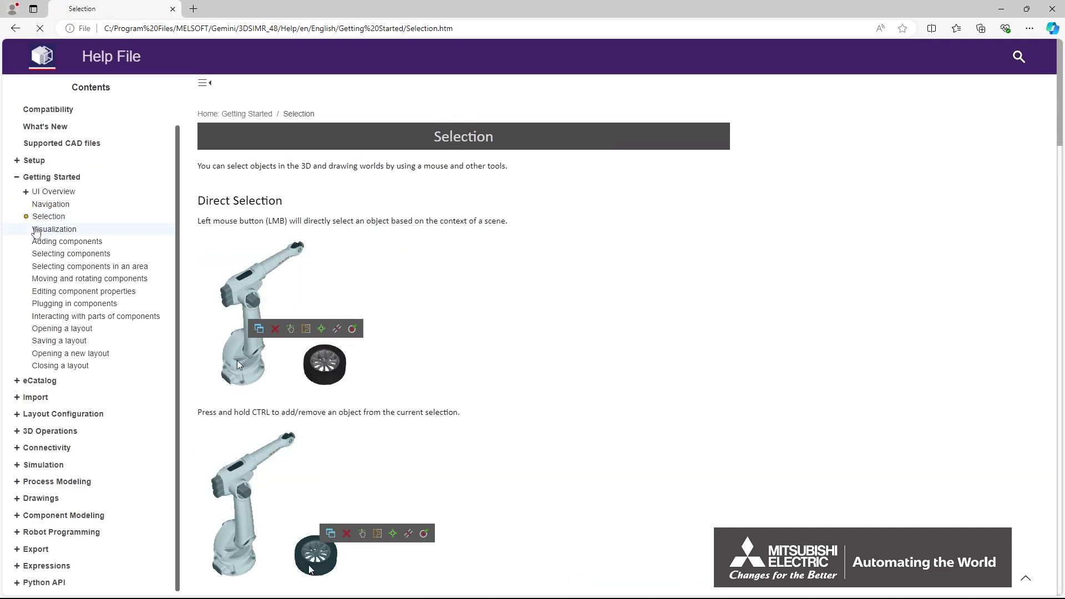
left_click(86, 230)
scroll(345, 210, "down", 20)
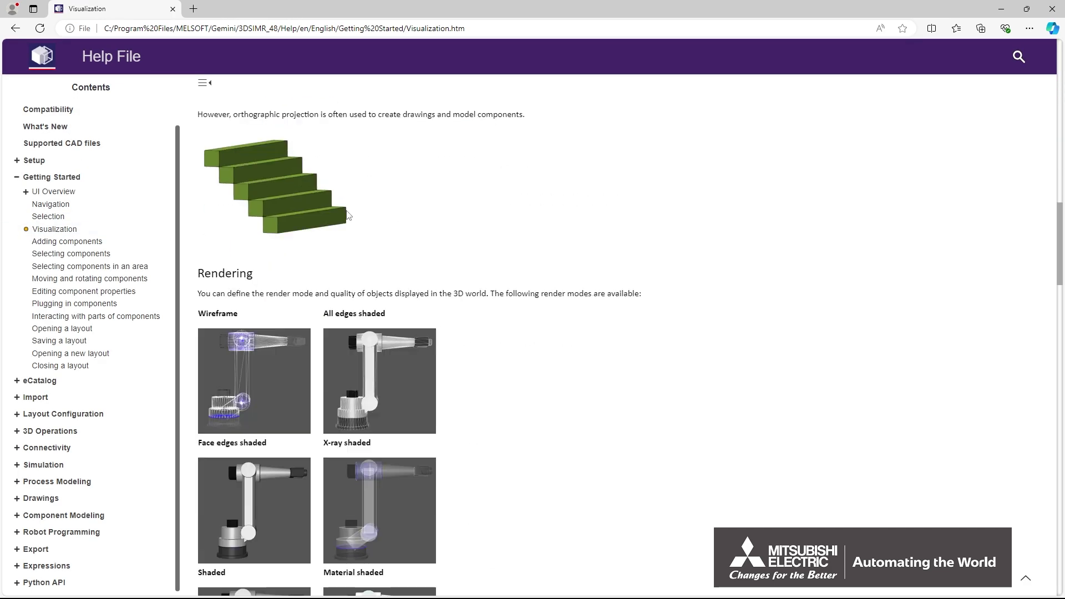
scroll(347, 212, "down", 15)
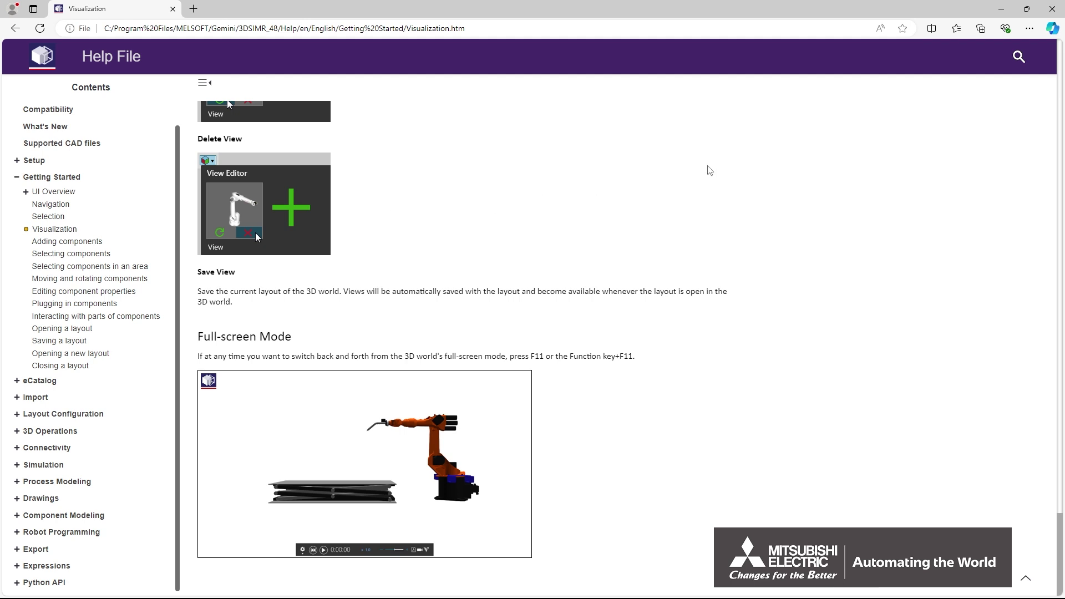
left_click(1018, 57)
- Search the help for 'Simulation' and read the Simulation Controls page
type("Simulation")
key("Return")
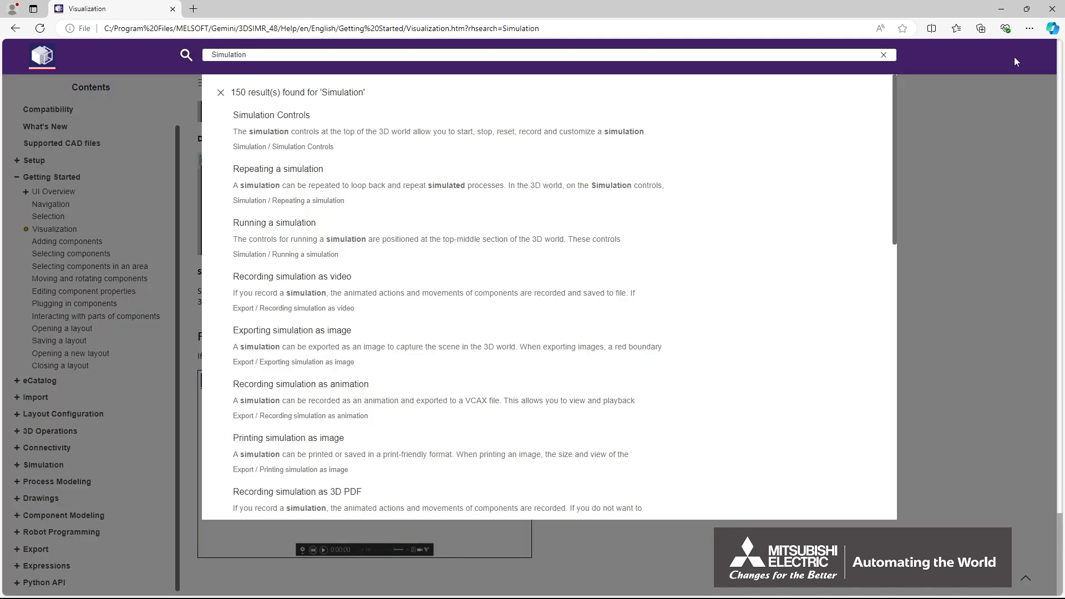
left_click(275, 116)
scroll(274, 122, "down", 10)
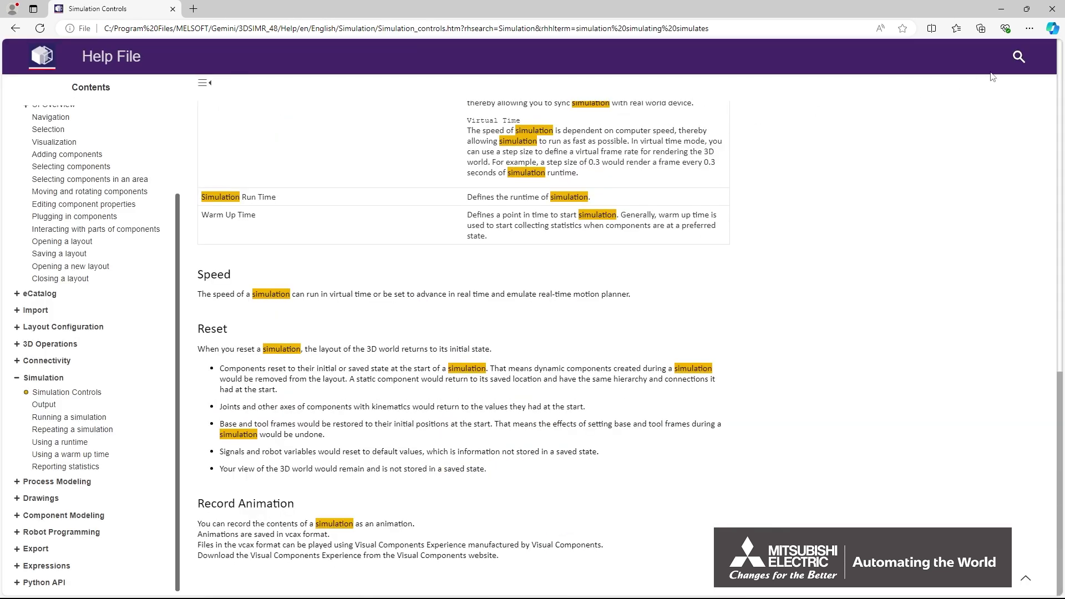
- Open the Running a simulation page from the results and scroll to its reset section
left_click(1018, 58)
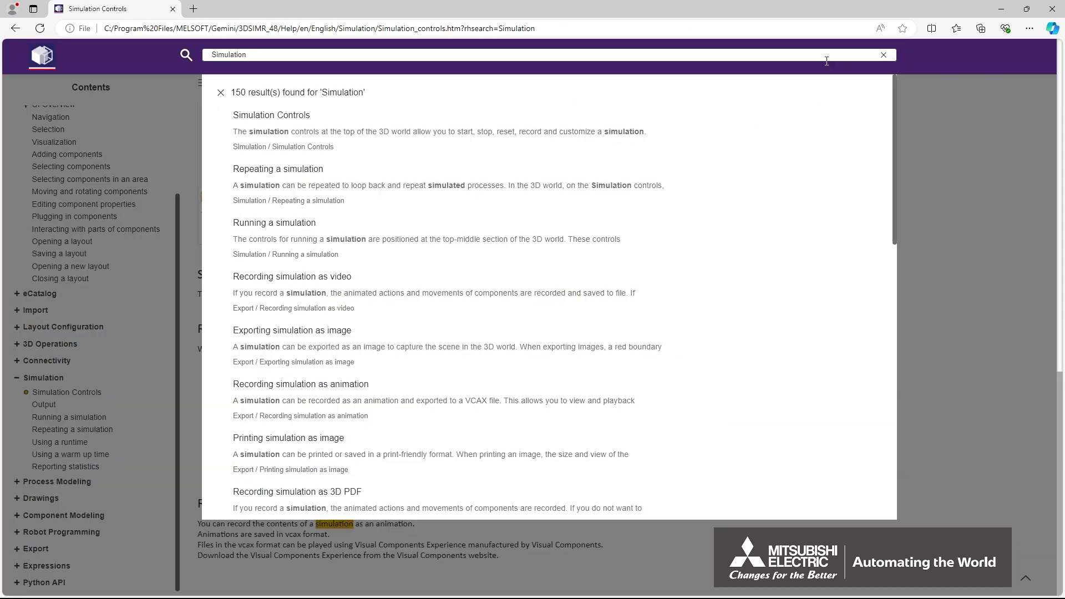
left_click(296, 230)
scroll(295, 230, "down", 10)
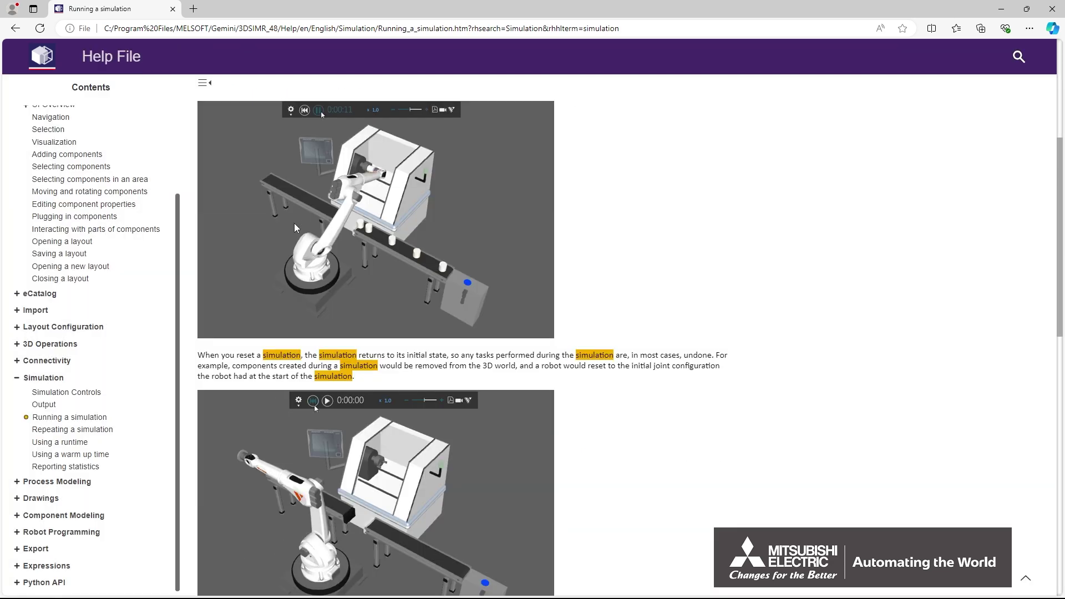
scroll(295, 227, "down", 3)
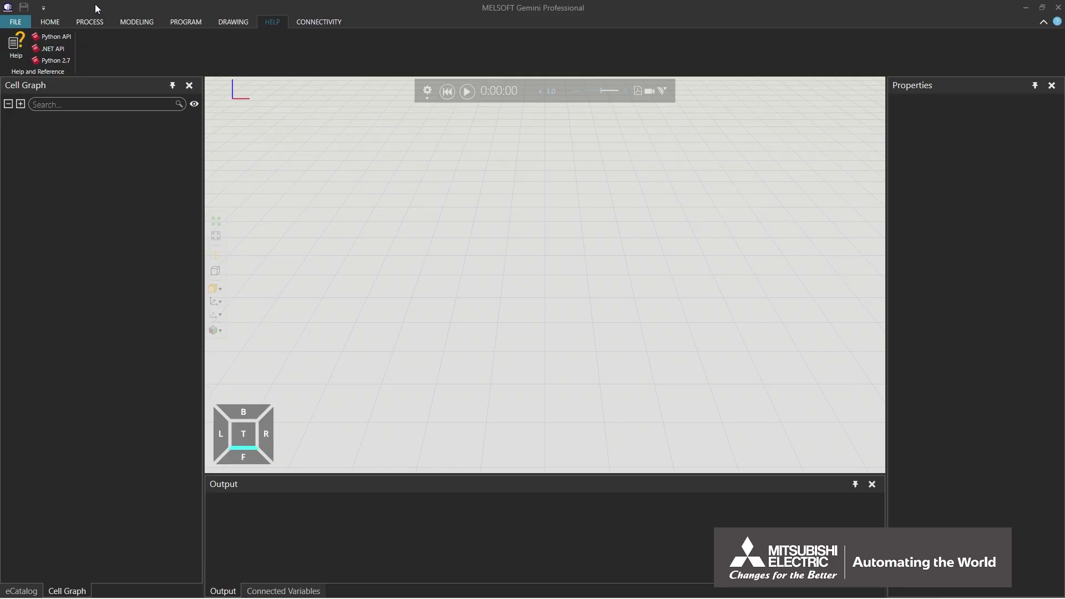
- Open the eCatalog panel from HOME and expand Models by Type > Robots
left_click(50, 22)
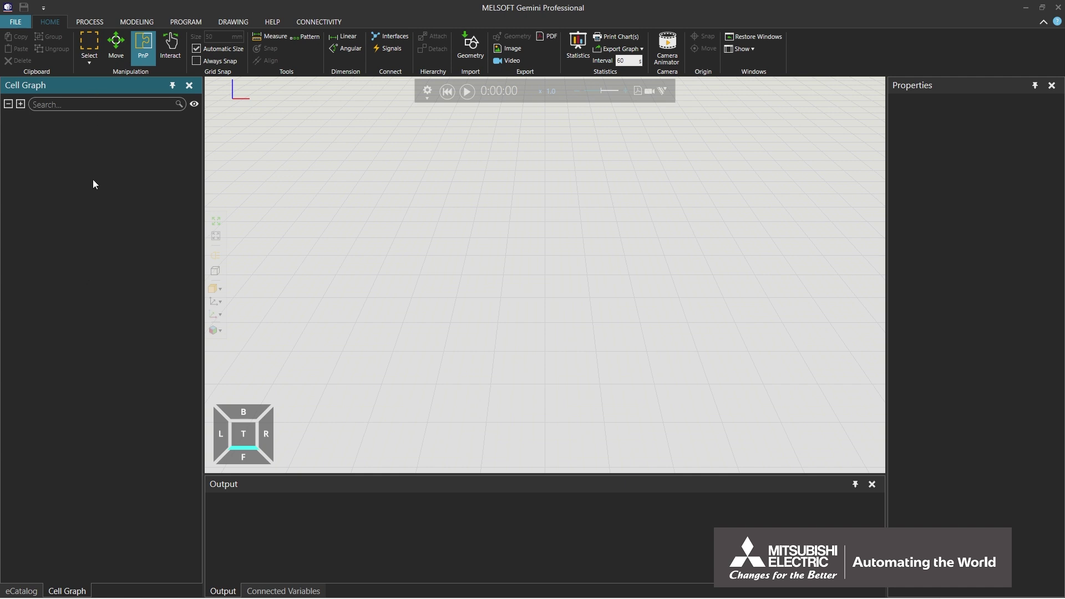
left_click(31, 591)
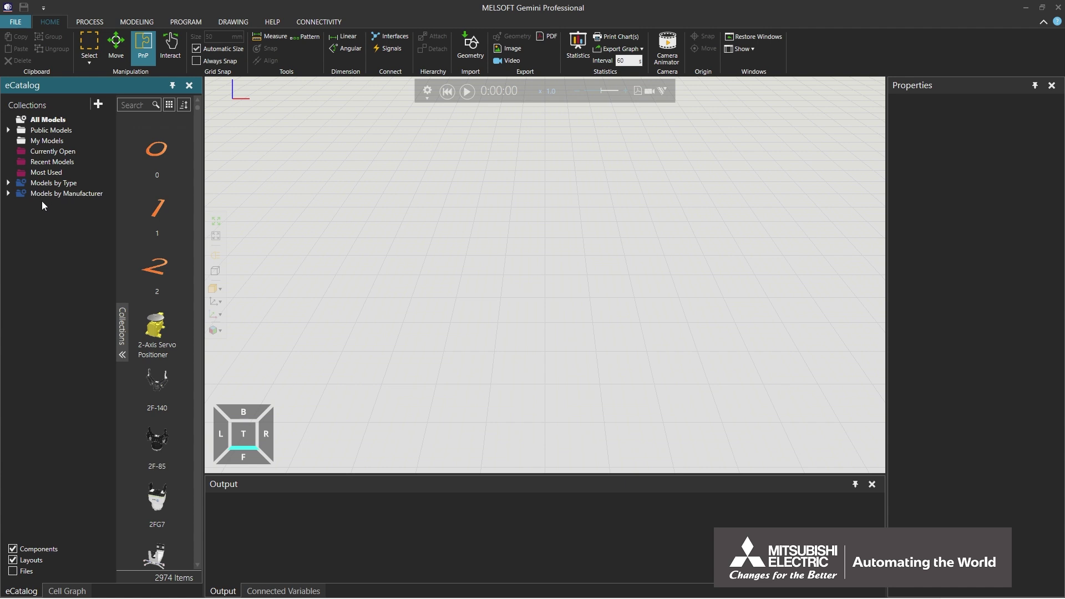
left_click(8, 183)
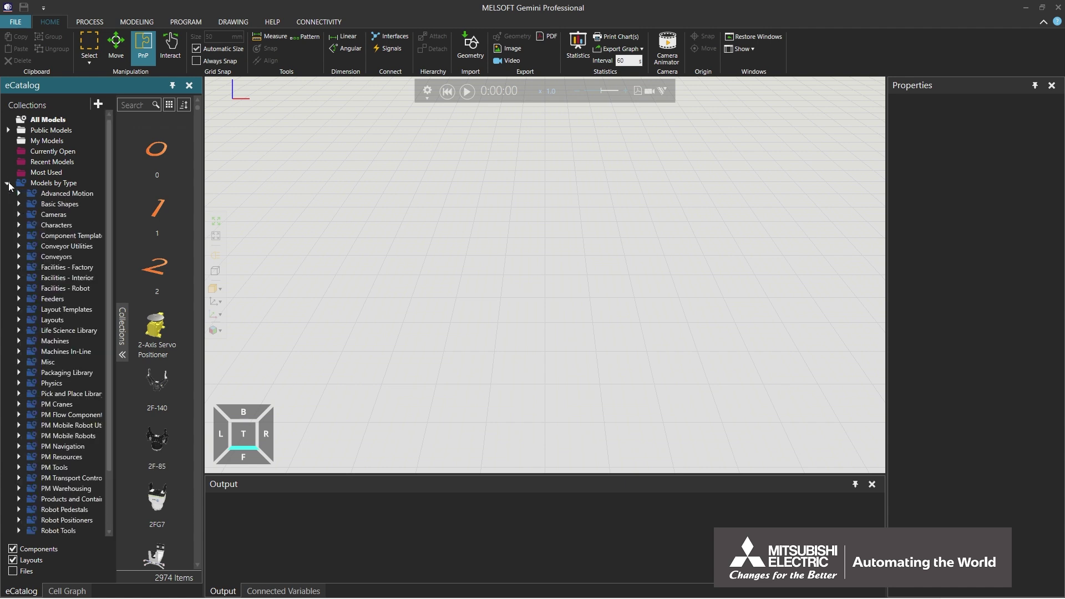
scroll(13, 239, "down", 2)
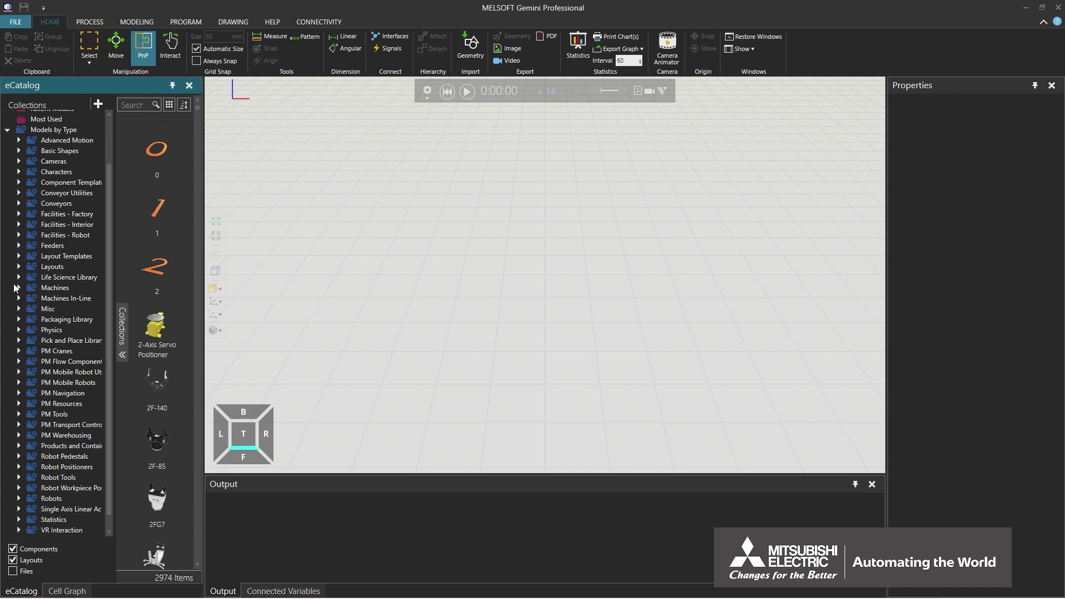
left_click(19, 498)
scroll(19, 498, "down", 9)
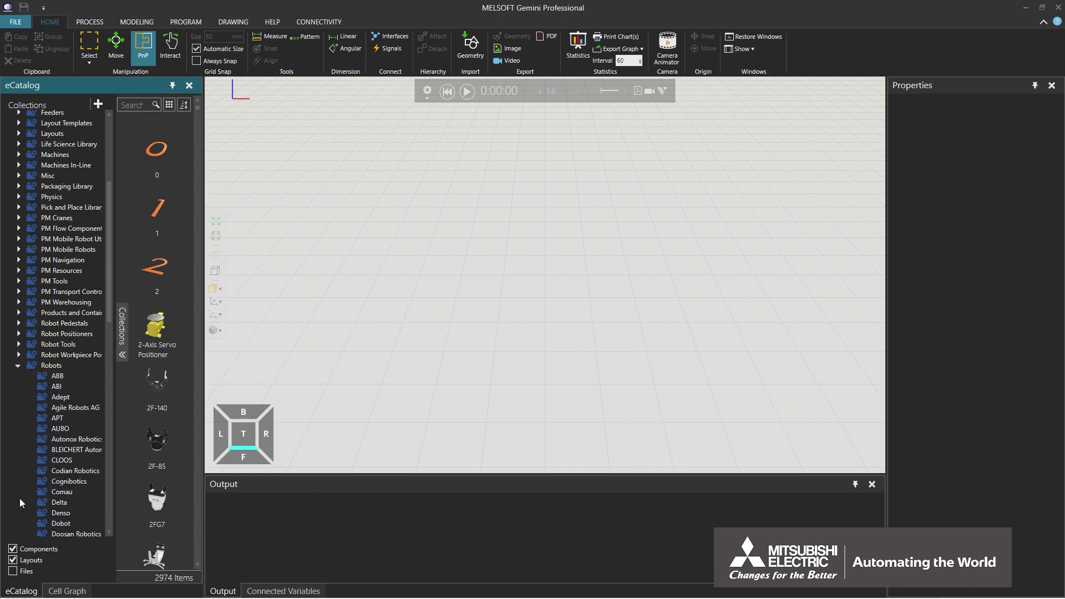
scroll(19, 498, "down", 9)
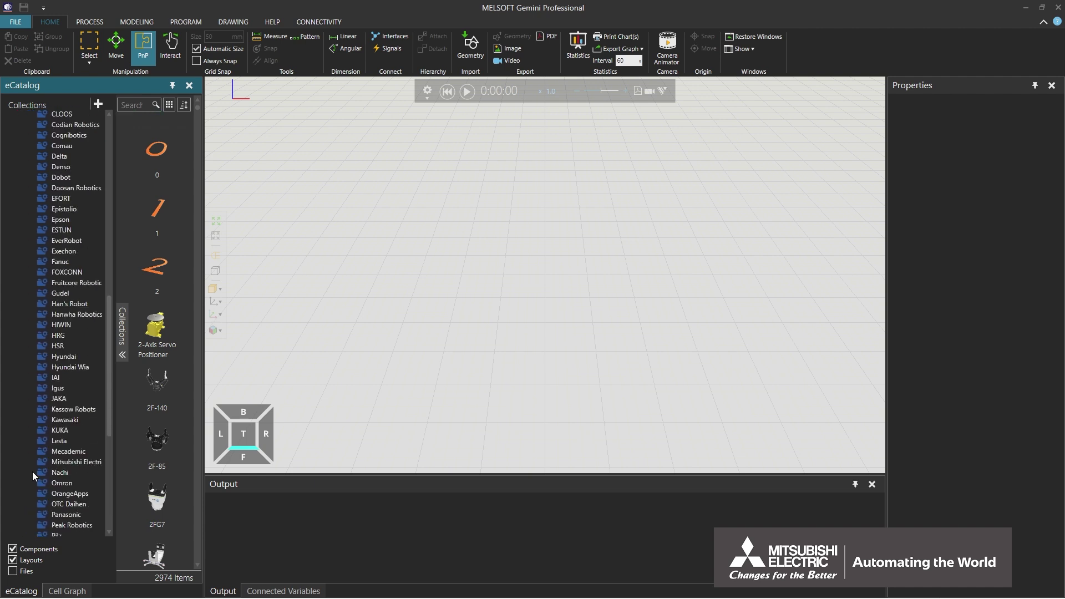
- Browse Mitsubishi Electric robots, collapse Models by Type, and expand Models by Manufacturer > Mitsubishi Electric
left_click(39, 464)
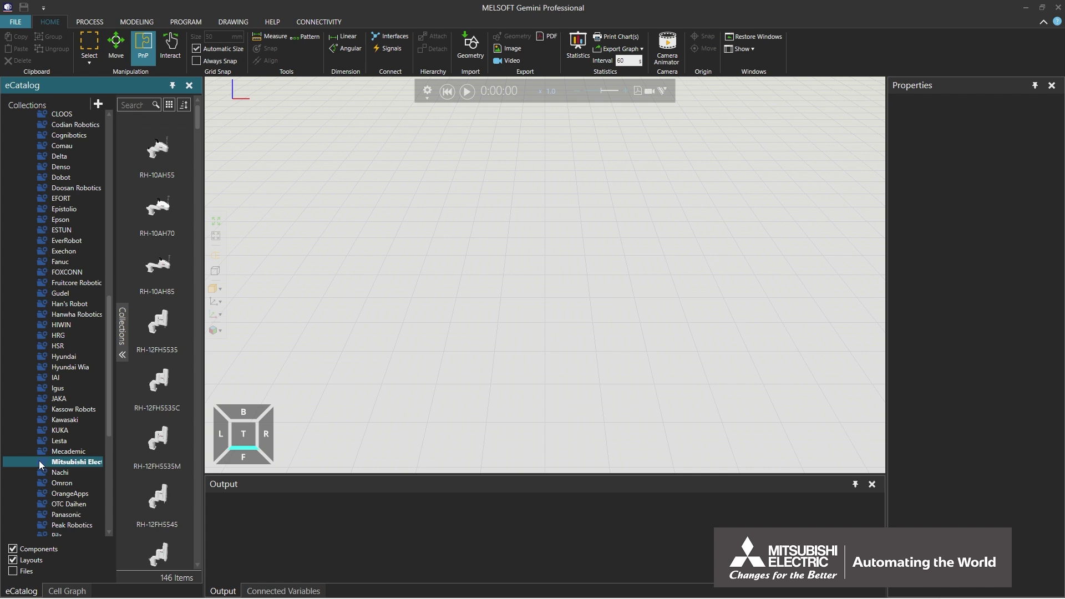
scroll(25, 312, "up", 8)
left_click(18, 216)
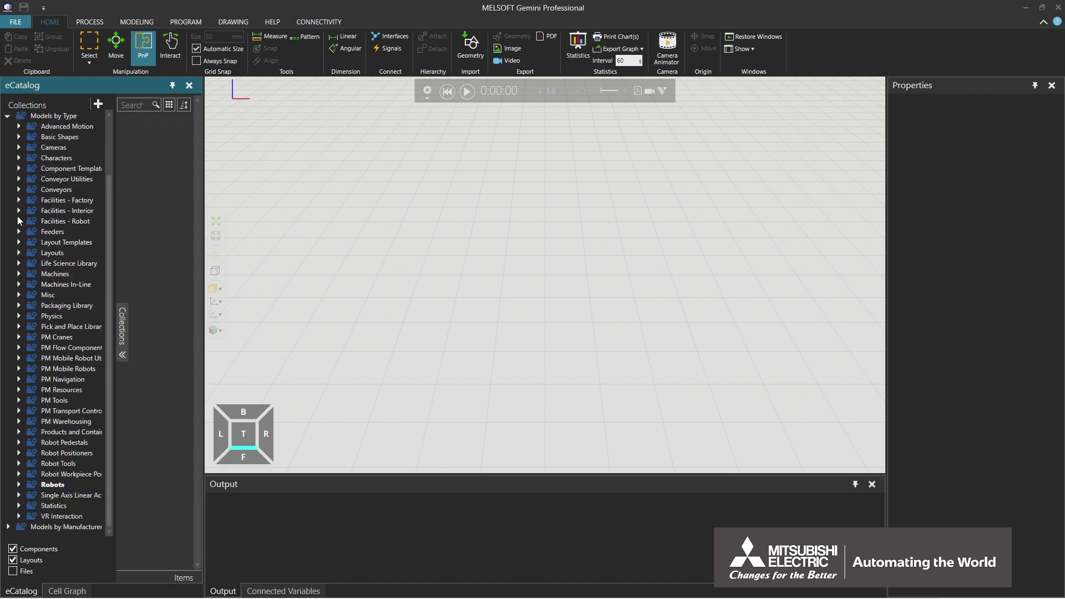
left_click(7, 115)
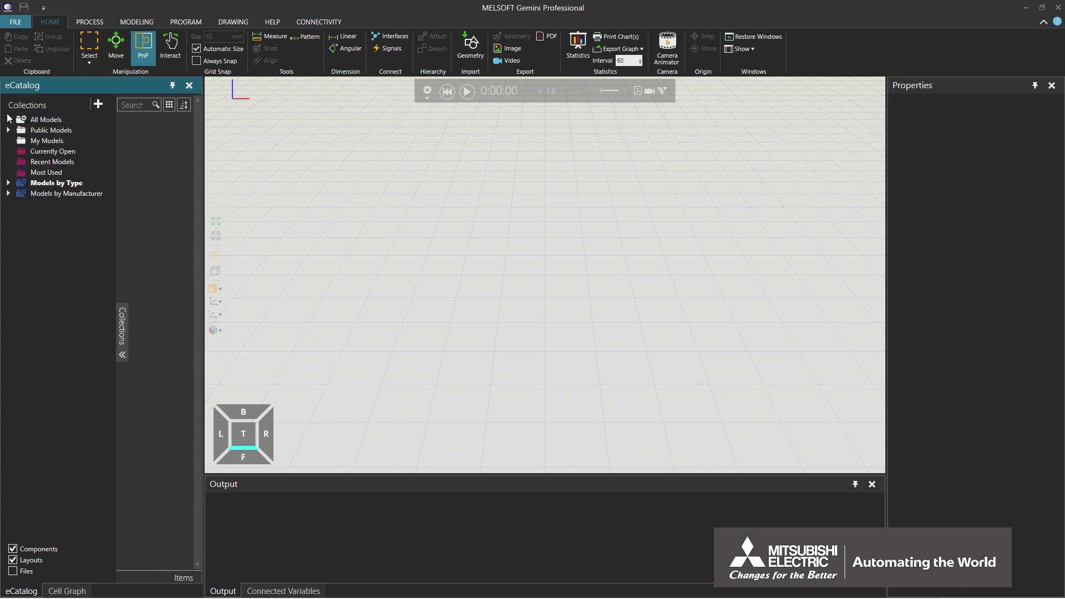
left_click(8, 194)
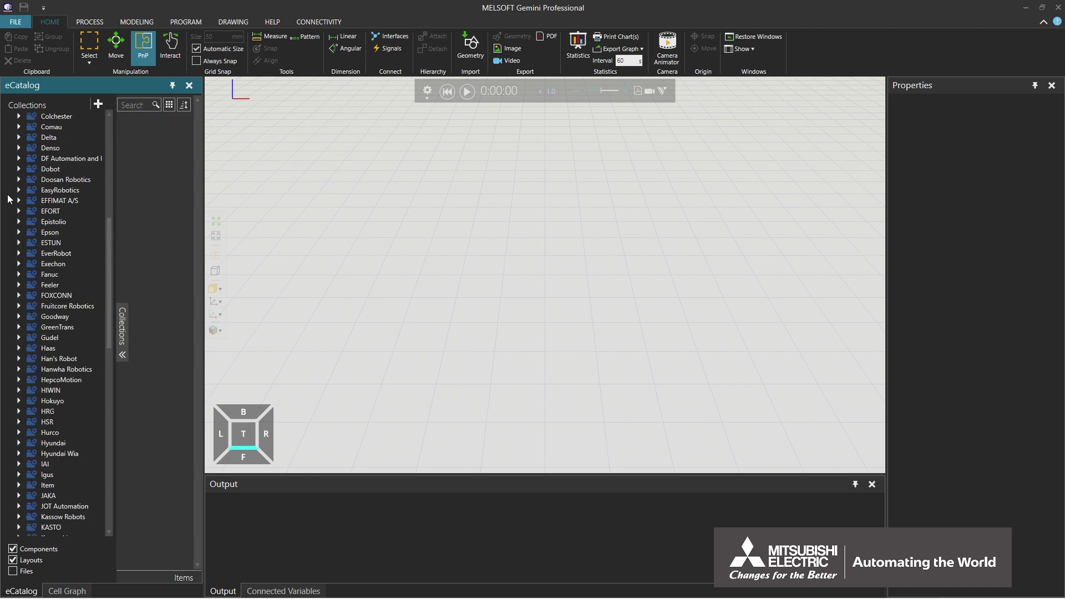
scroll(8, 198, "down", 8)
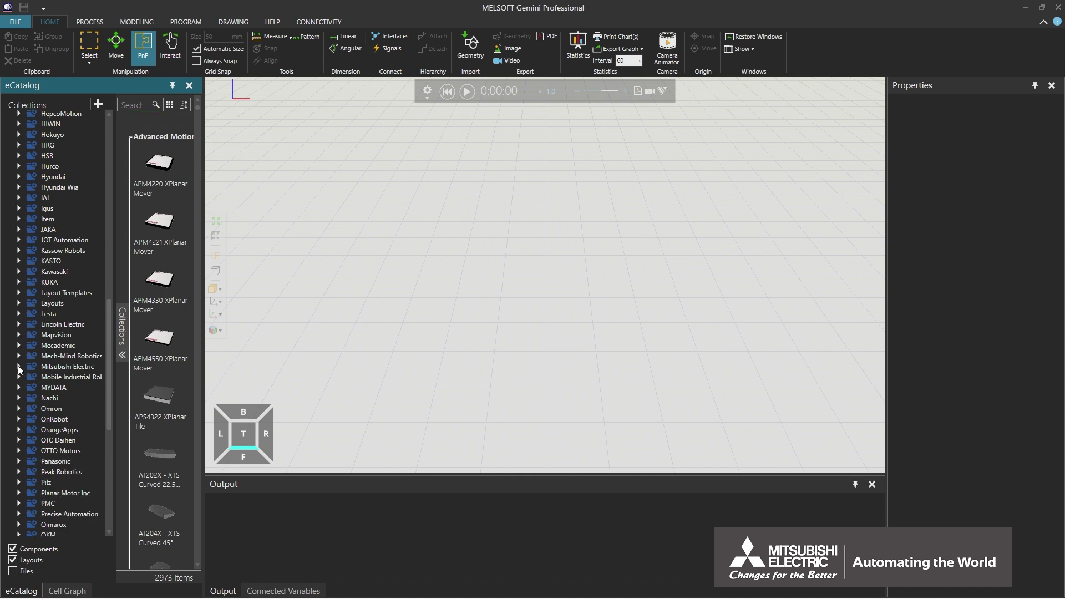
left_click(18, 366)
- List Mitsubishi Electric robots, add five RV-7FRL robots, then fit and zoom the view onto them
left_click(39, 377)
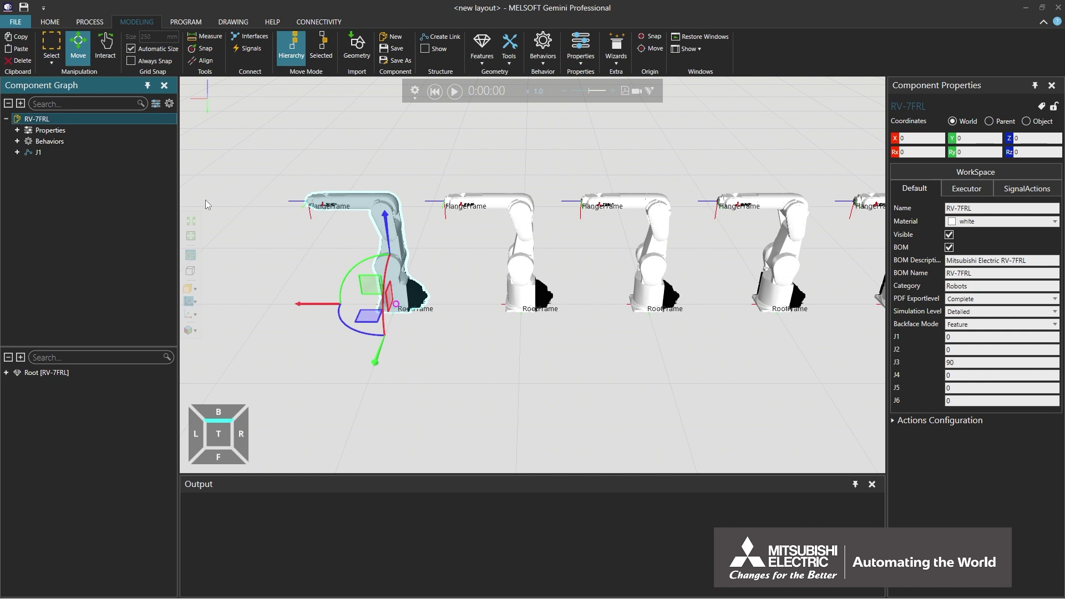
left_click(189, 224)
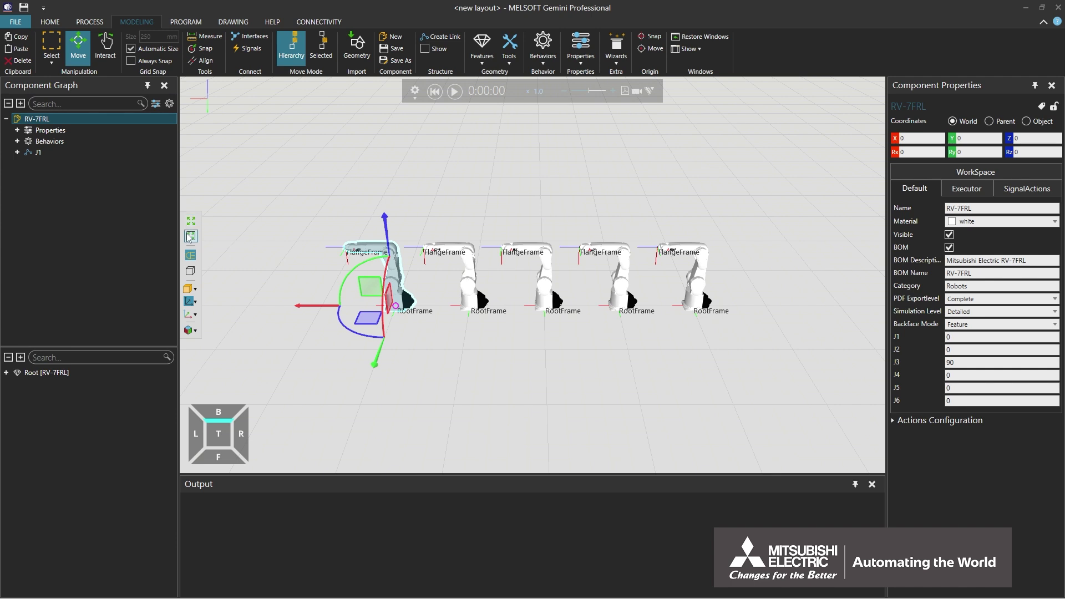
left_click(190, 238)
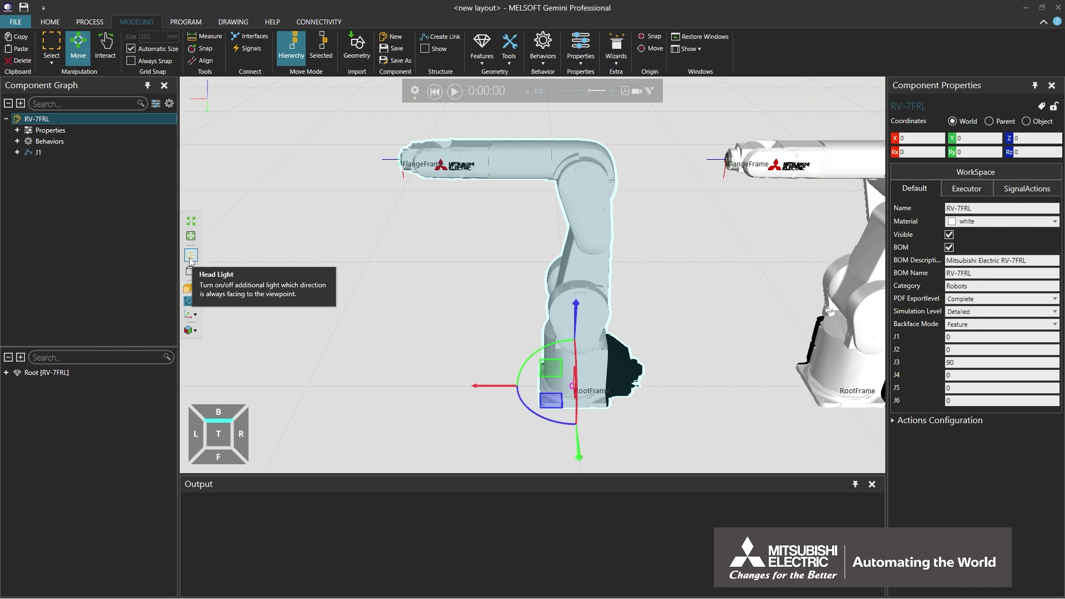
- Toggle head light and orthographic projection, preview Wireframe and All edges shaded, ending on Shaded
left_click(190, 256)
left_click(189, 257)
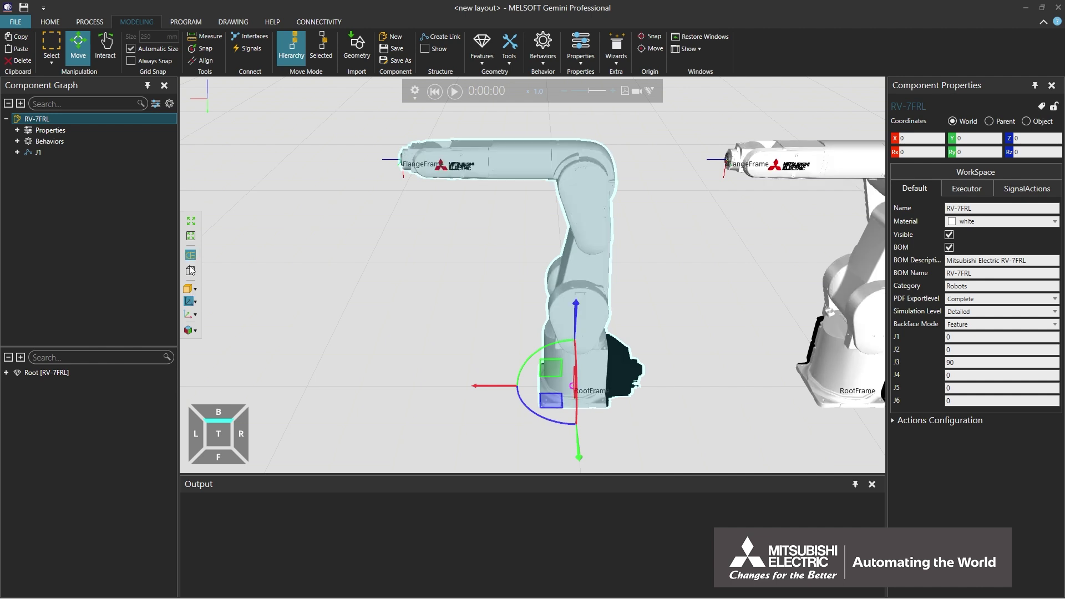
left_click(190, 270)
left_click(190, 270)
left_click(191, 289)
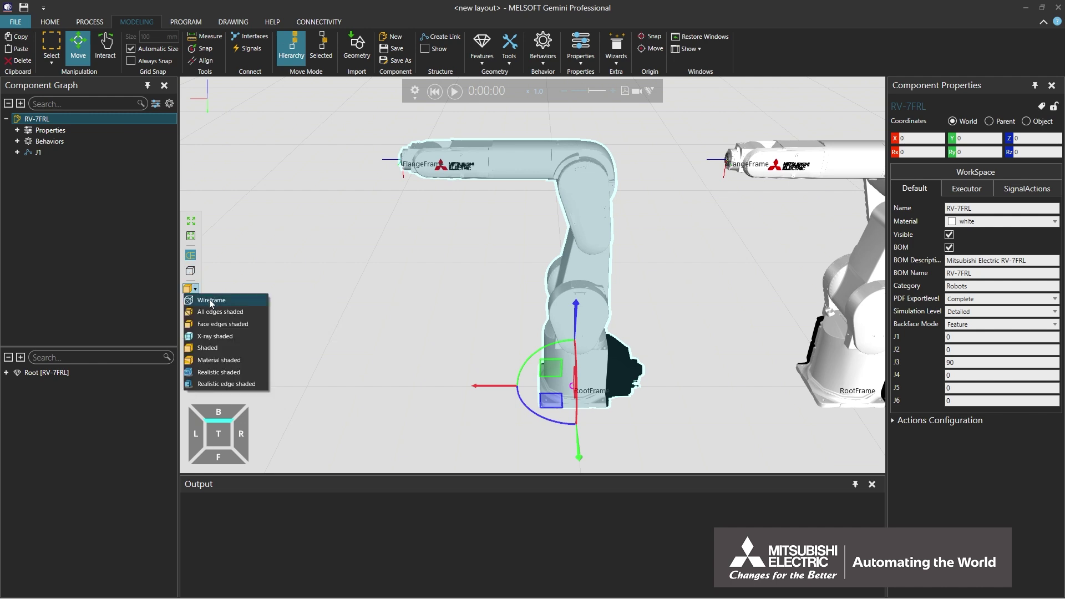
left_click(211, 301)
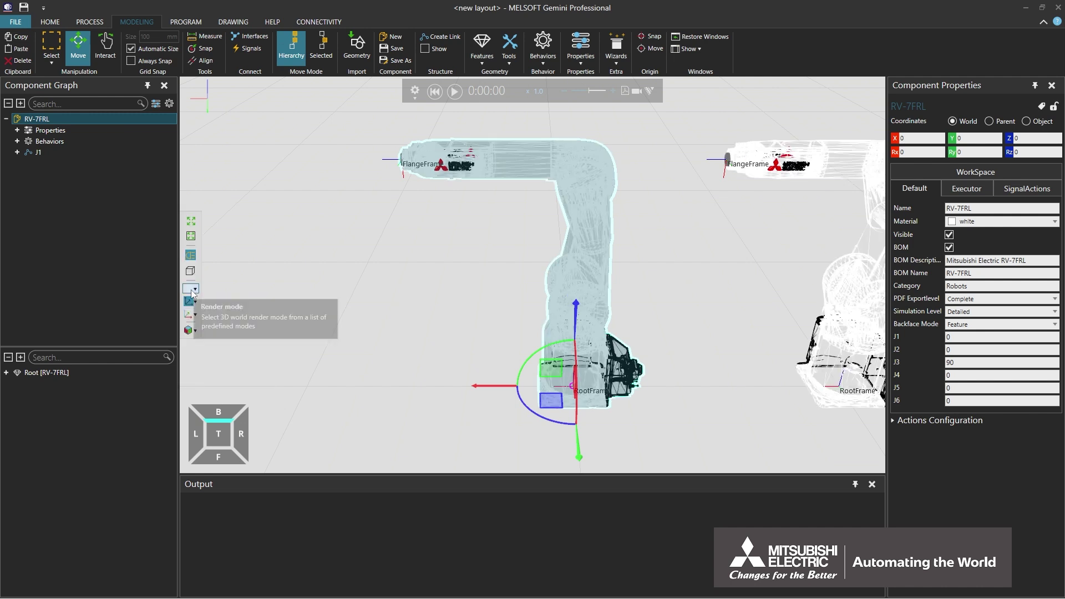
left_click(191, 288)
left_click(210, 313)
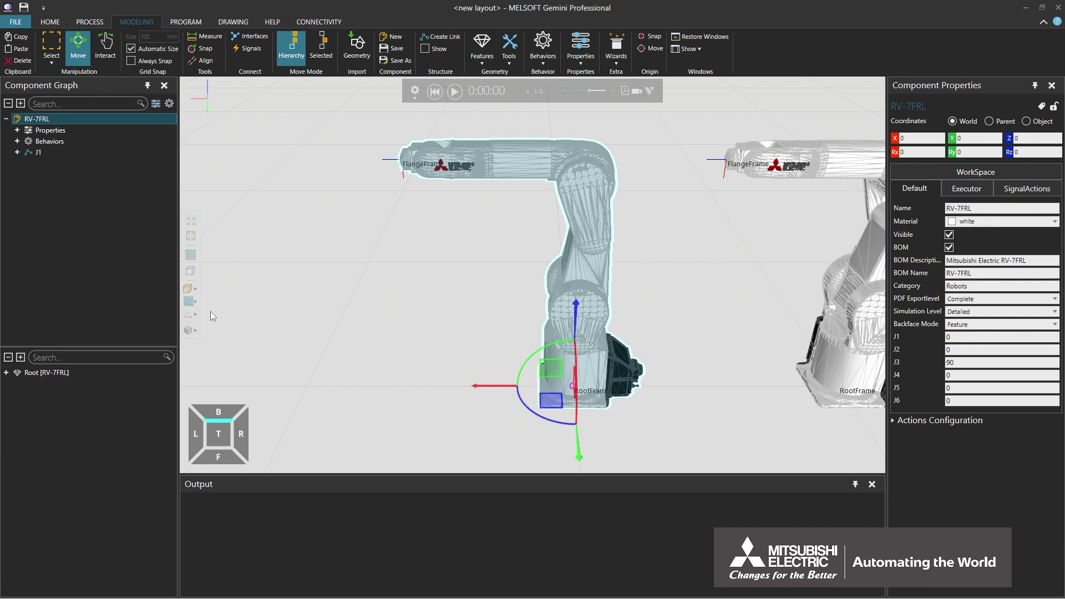
left_click(192, 290)
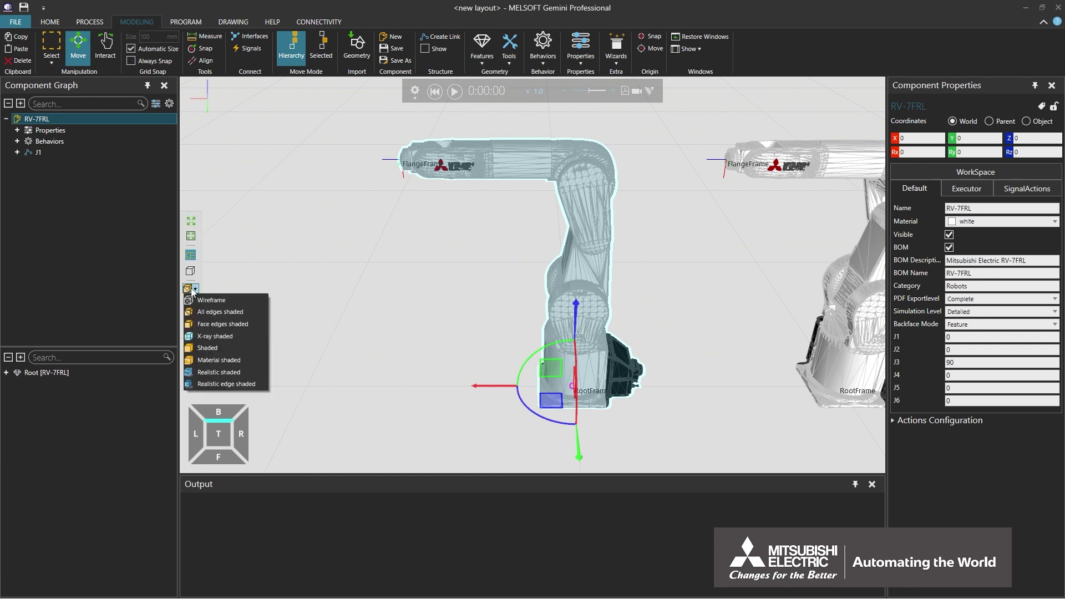
left_click(217, 345)
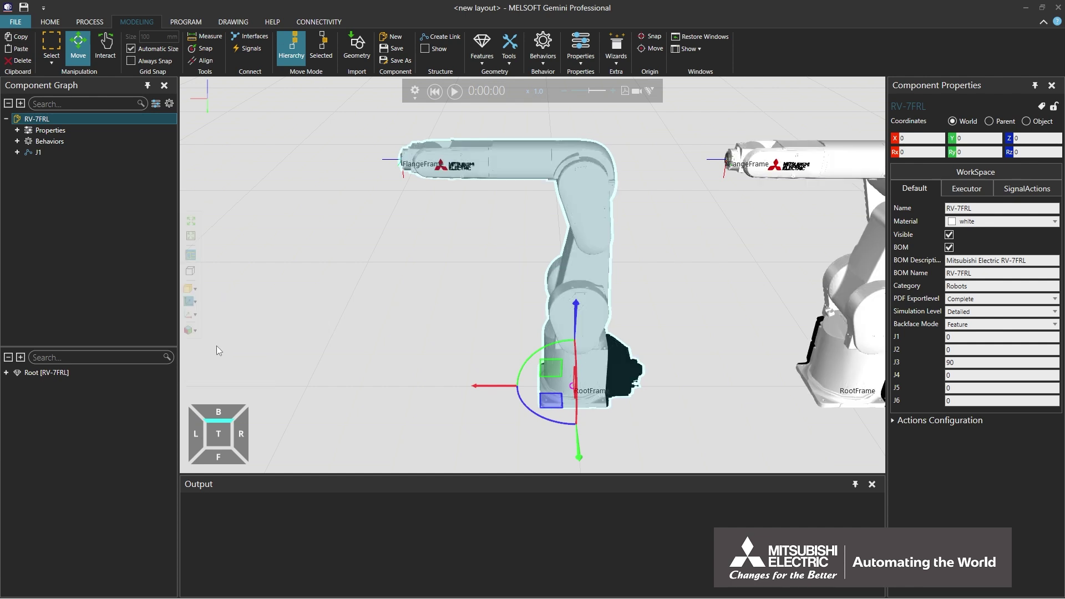
- Hide and re-show the robots' frames from the frame type list
left_click(196, 302)
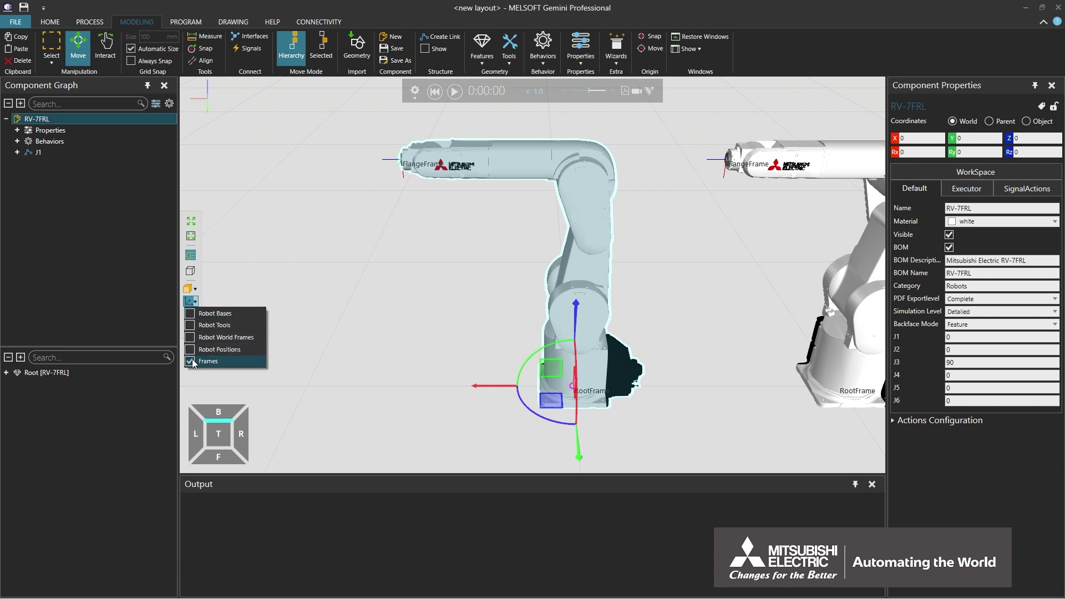
left_click(190, 362)
left_click(191, 362)
left_click(193, 377)
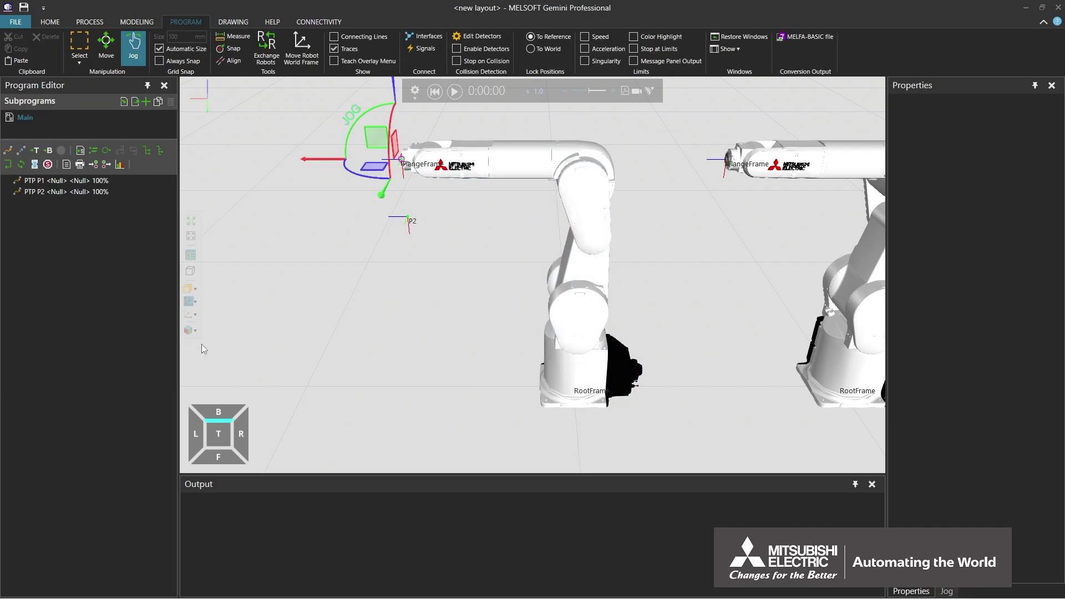
- Hide, then re-show, the point labels and the points' X, Y and Z axes
left_click(196, 314)
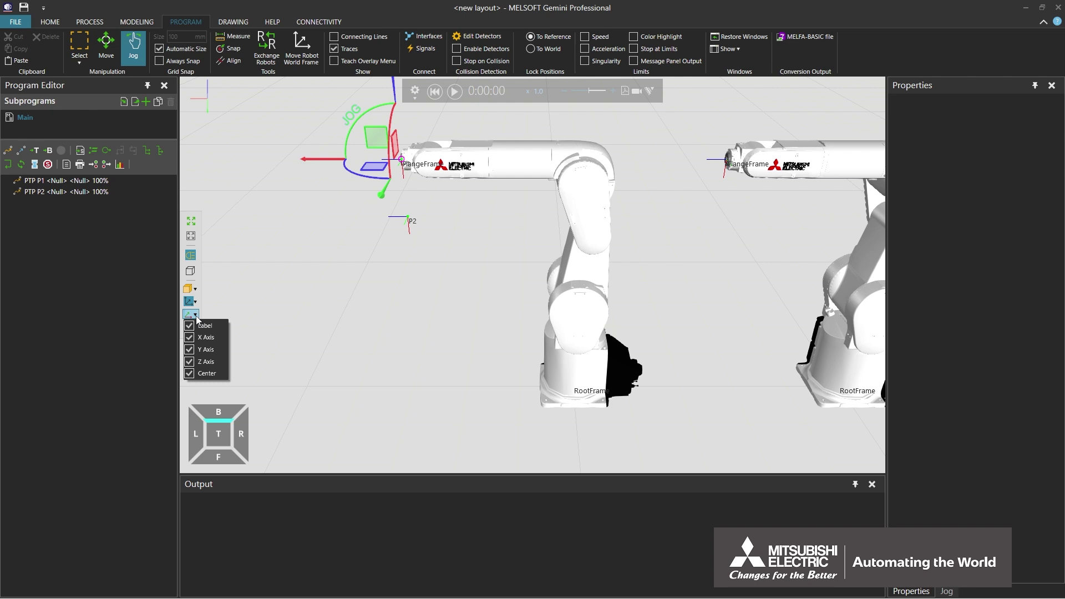
left_click(189, 326)
left_click(189, 337)
left_click(189, 349)
left_click(189, 362)
left_click(189, 362)
left_click(189, 350)
left_click(190, 338)
left_click(191, 327)
left_click(208, 310)
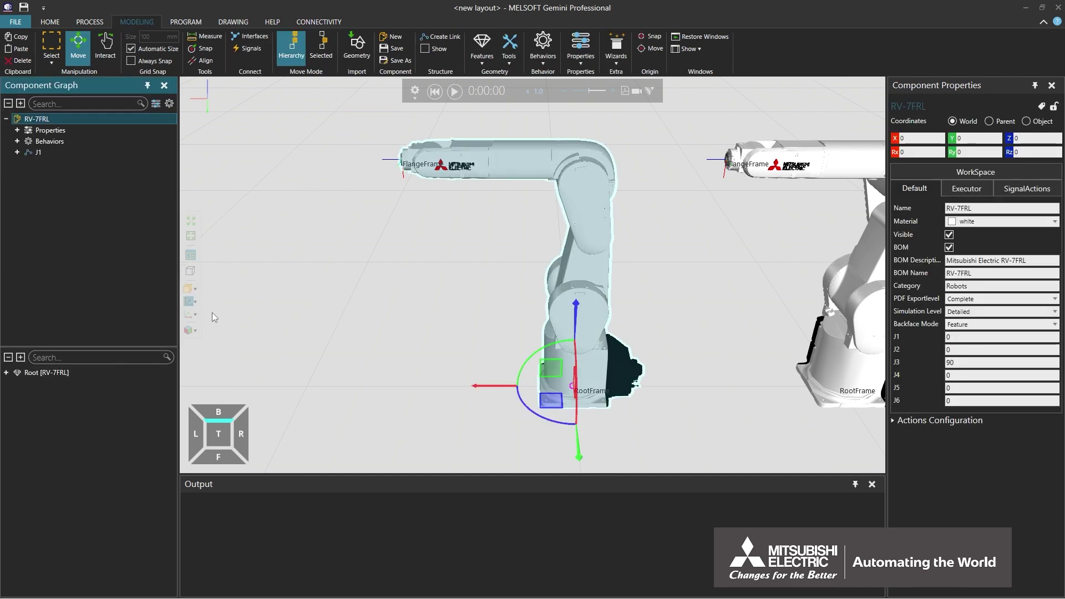
- Switch to an isometric view of the robot row and save it as a new view
left_click(233, 422)
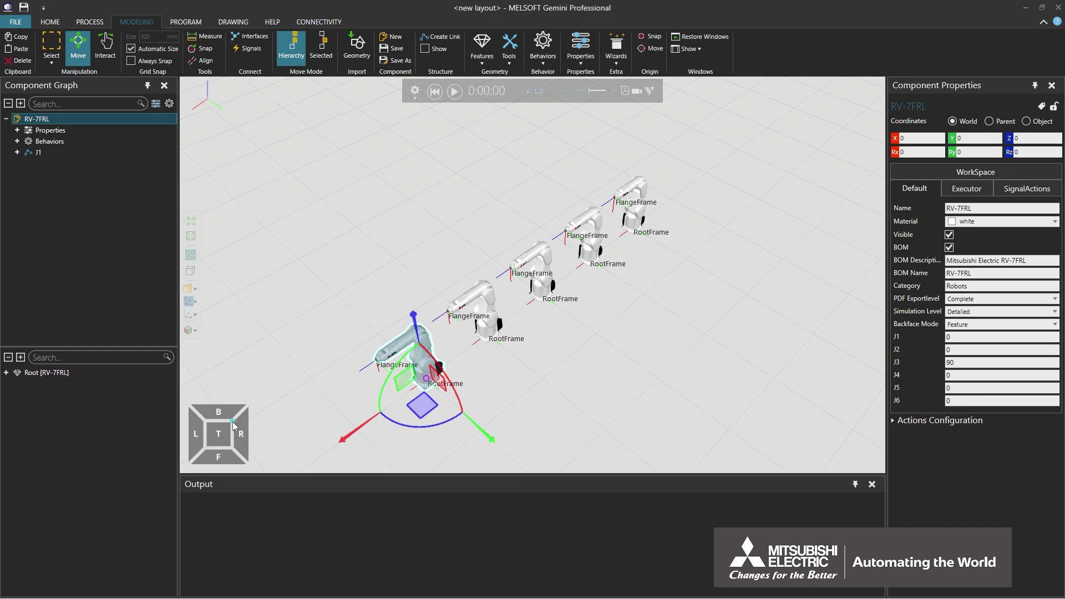
scroll(328, 409, "up", 4)
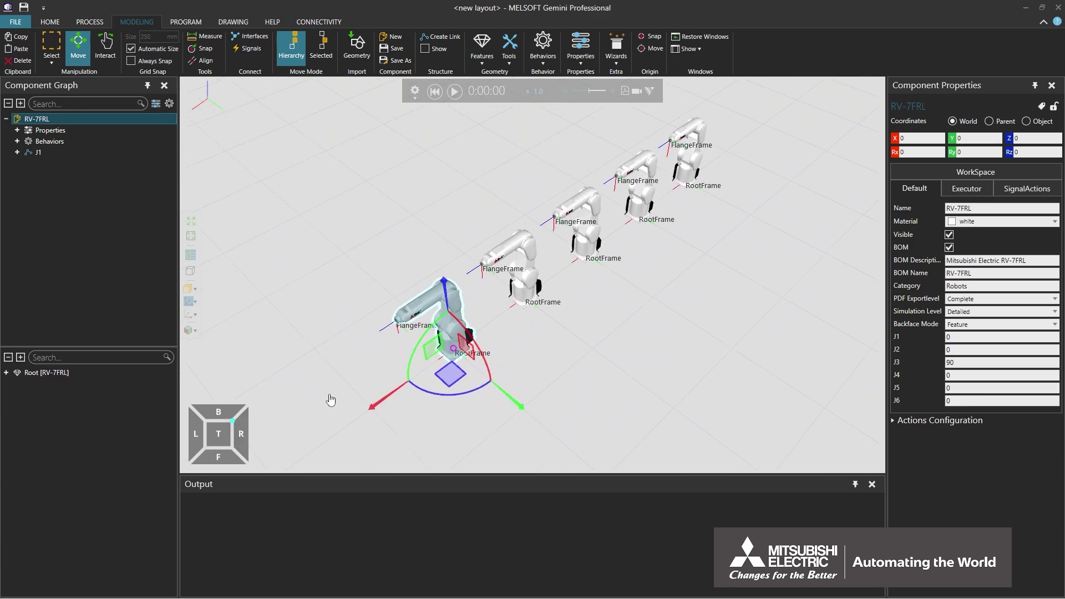
right_click_drag(330, 399, 326, 401, "ctrl")
left_click(195, 331)
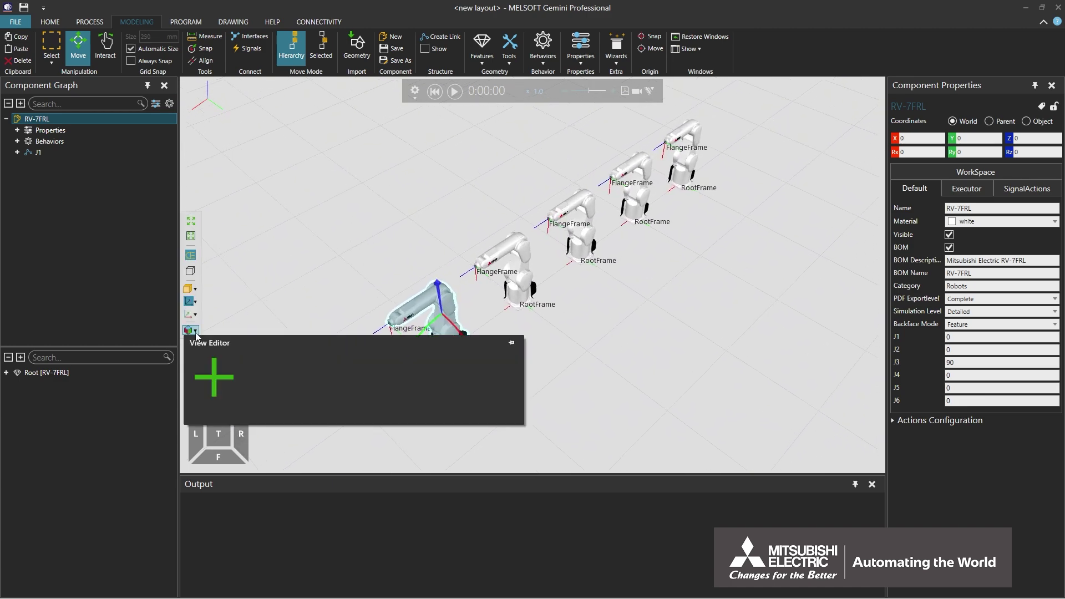
left_click(210, 385)
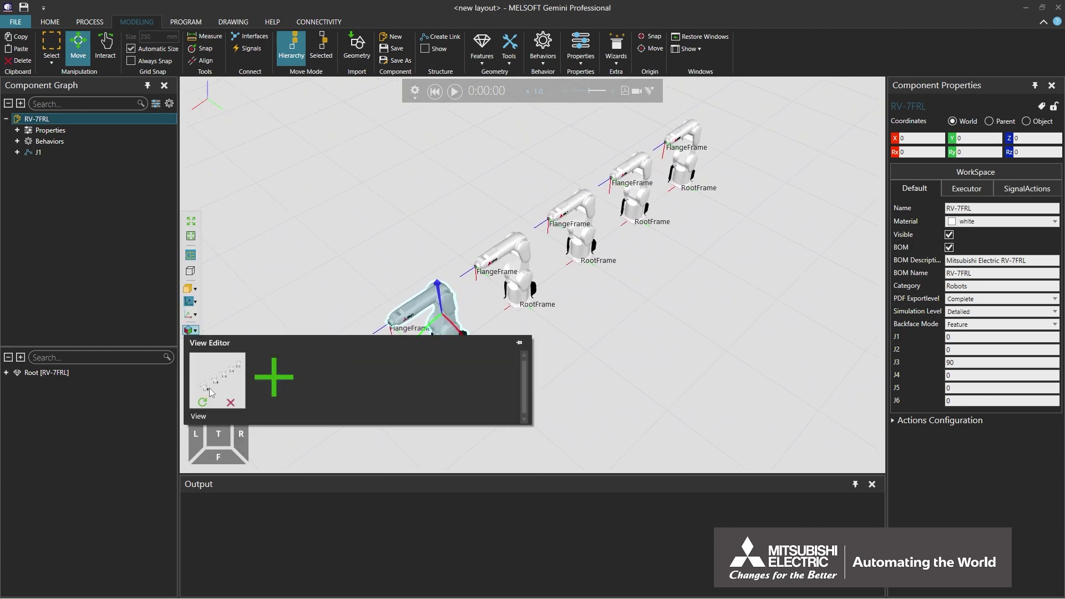
- Orbit away to a low front angle, then restore the saved view
left_click(225, 318)
right_click_drag(235, 333, 218, 321)
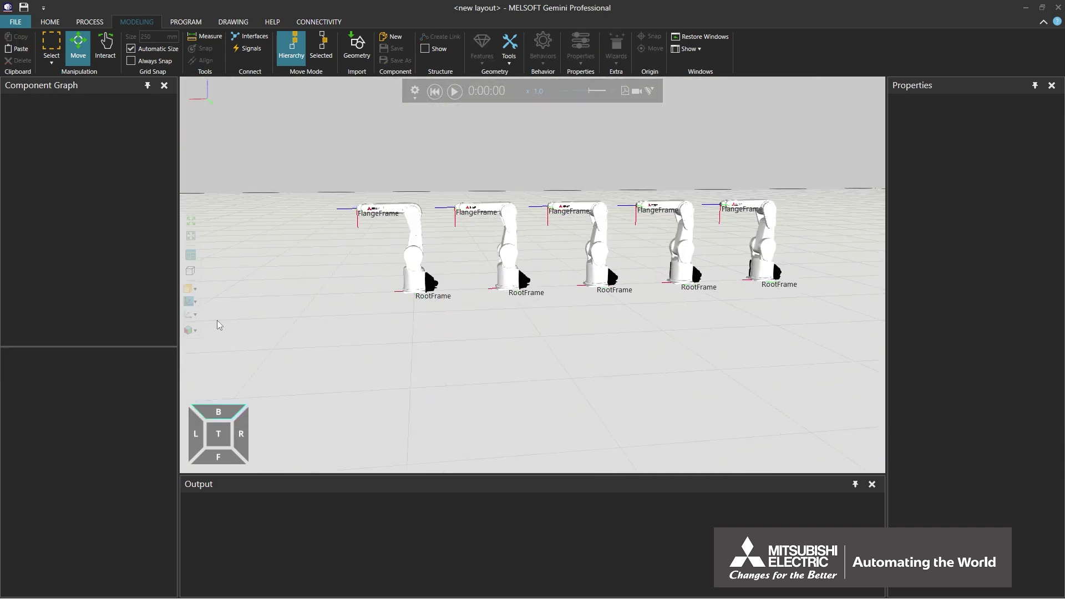
left_click(194, 331)
left_click(206, 378)
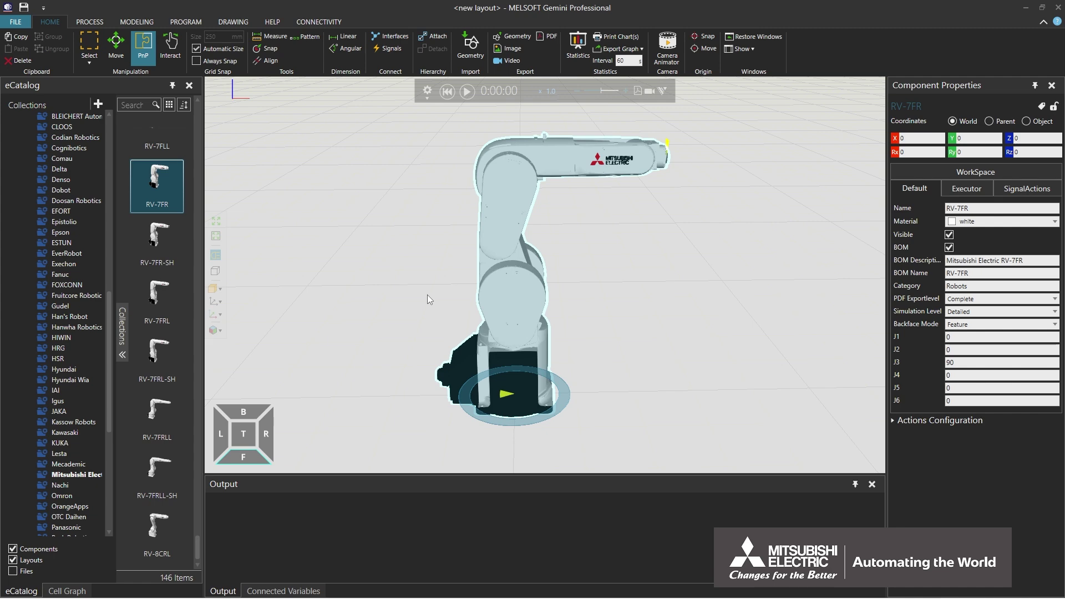
- Orbit, pan and zoom around the RV-7FR, then recentre it with Center in 3D View
mouse_move(427, 295)
right_mouse_down()
mouse_move(556, 288)
mouse_move(494, 280)
mouse_move(441, 299)
right_mouse_up()
mouse_move(442, 301)
middle_mouse_down()
mouse_move(459, 409)
mouse_move(380, 325)
mouse_move(420, 261)
mouse_move(499, 233)
mouse_move(555, 250)
mouse_move(483, 357)
mouse_move(387, 332)
mouse_move(364, 304)
mouse_move(442, 294)
middle_mouse_up()
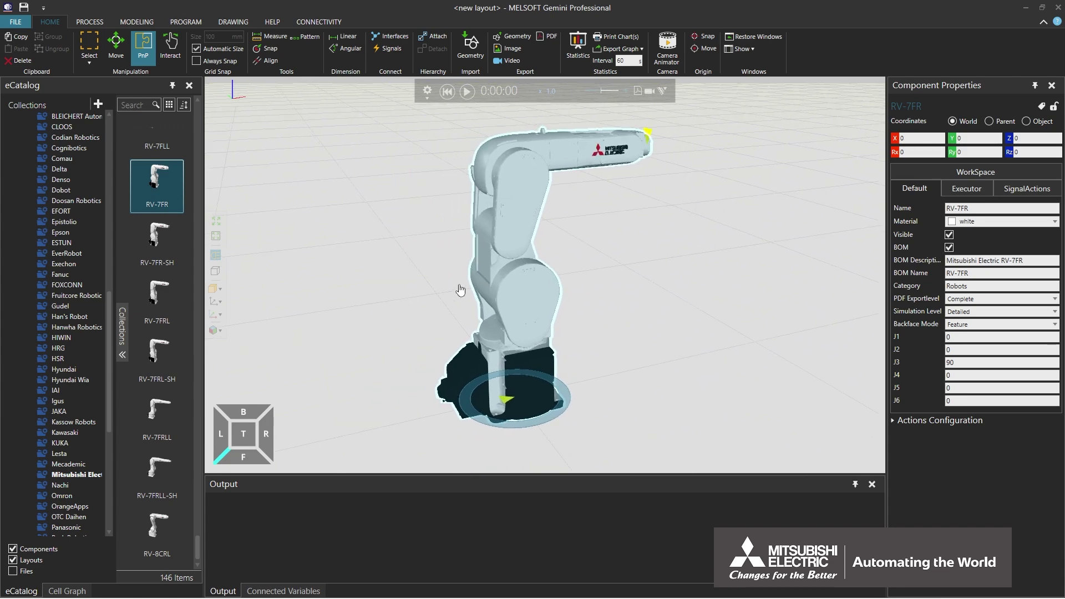
mouse_move(459, 290)
middle_mouse_down()
mouse_move(588, 300)
mouse_move(326, 376)
mouse_move(316, 317)
mouse_move(327, 294)
mouse_move(448, 308)
middle_mouse_up()
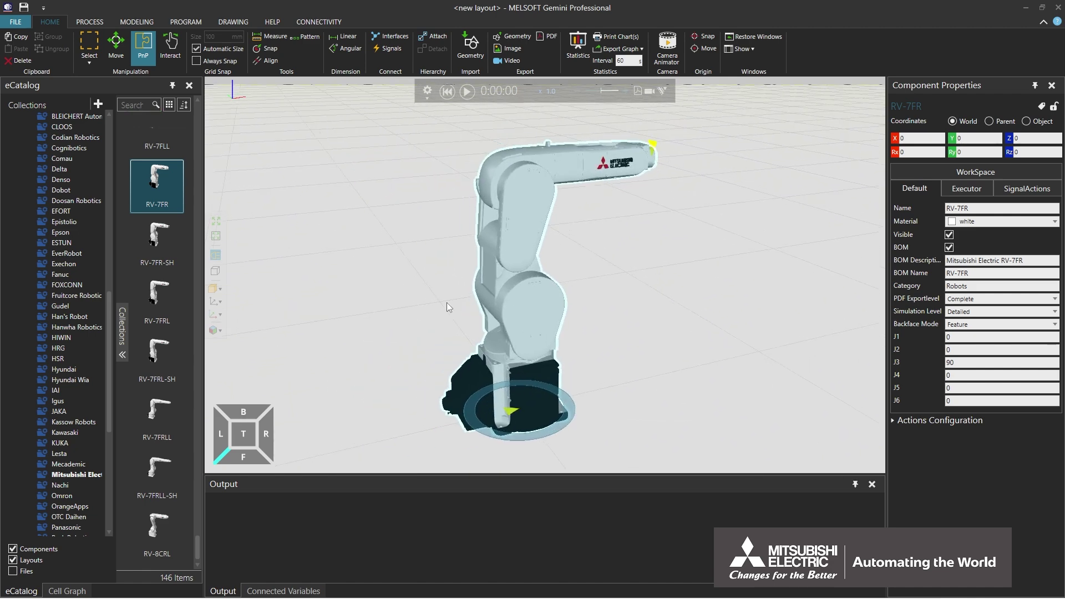
scroll(448, 307, "down", 3)
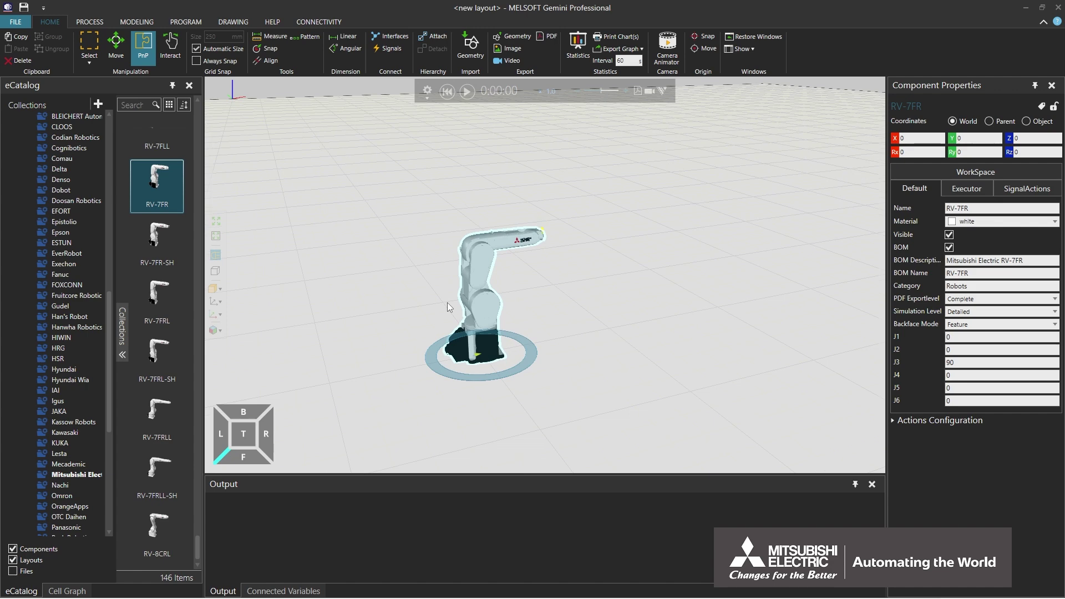
scroll(448, 307, "down", 2)
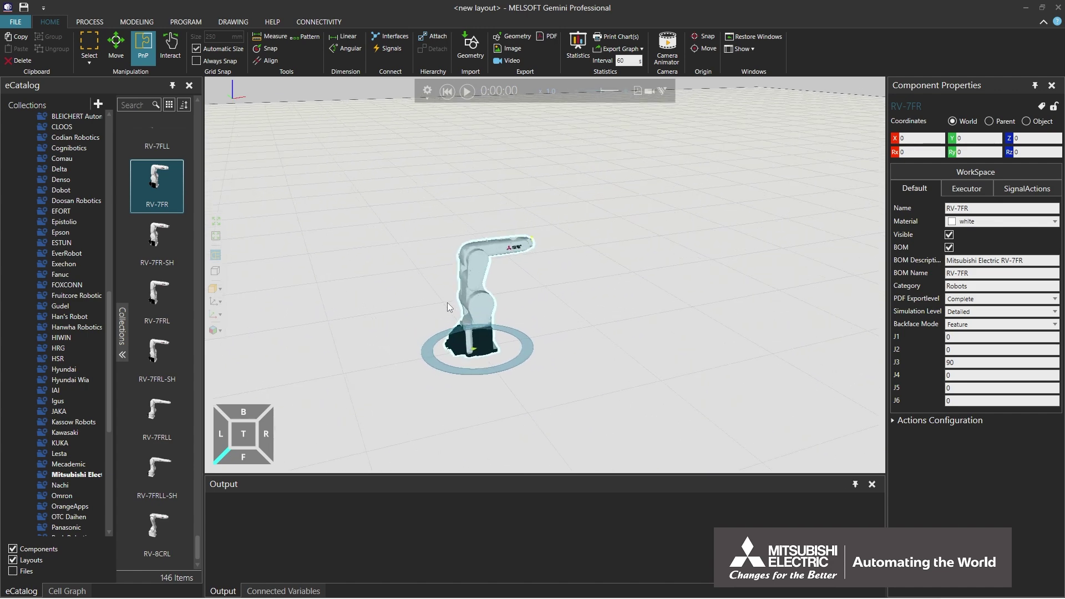
scroll(448, 307, "up", 5)
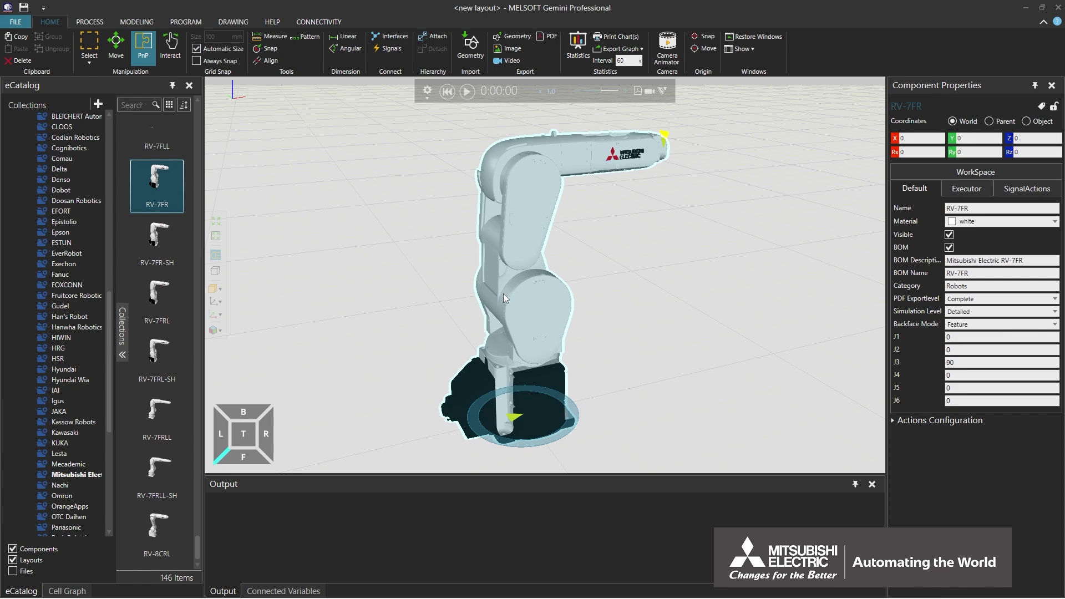
right_click_drag(456, 306, 308, 383)
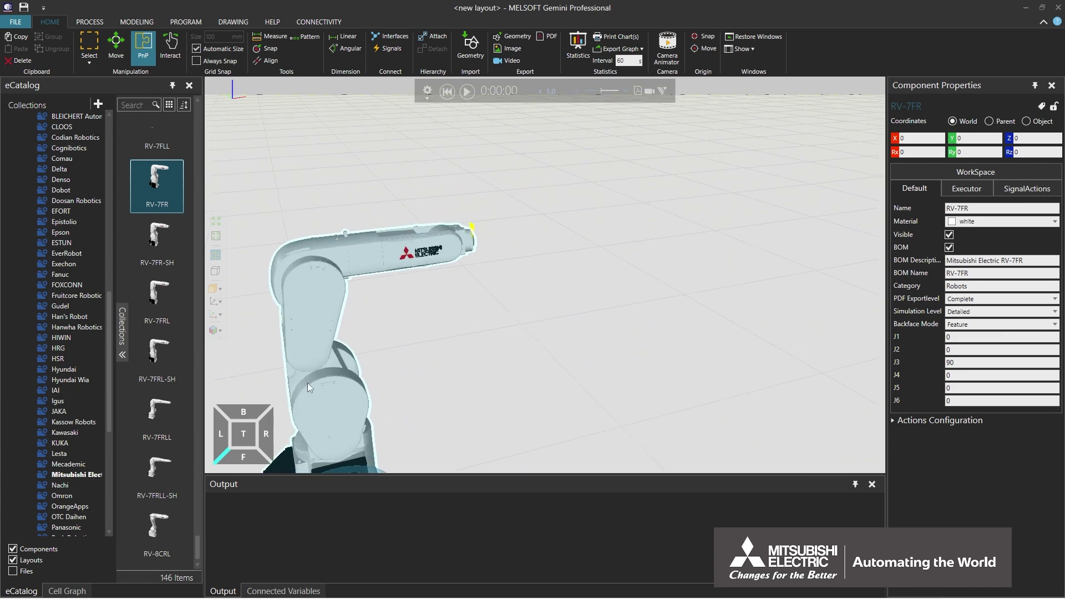
right_click(319, 315)
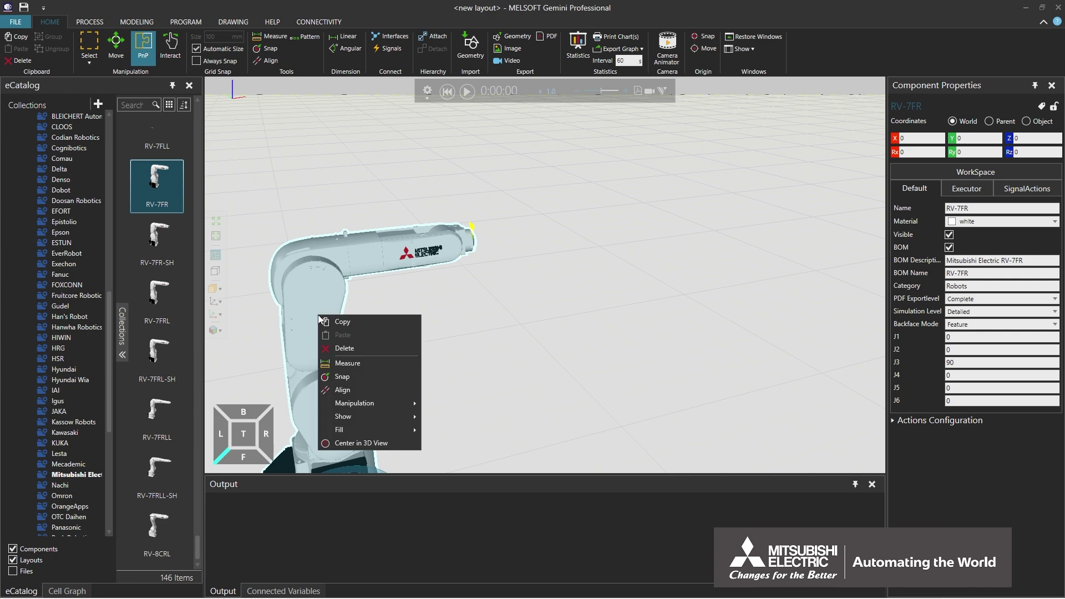
left_click(362, 444)
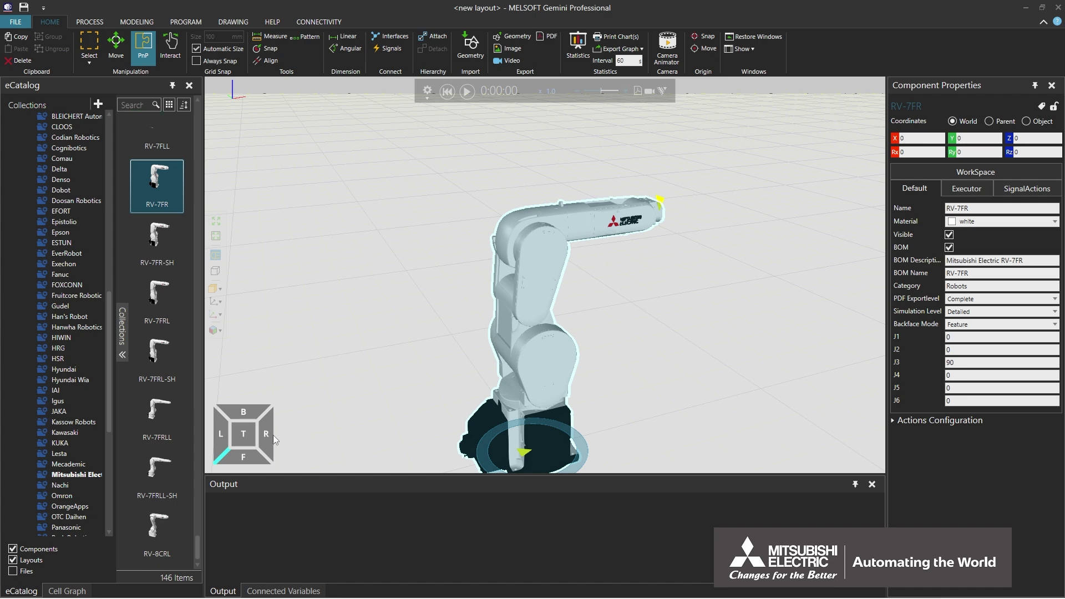
- Jump between top, front and both side views, then rotate the top view 180°
left_click(249, 434)
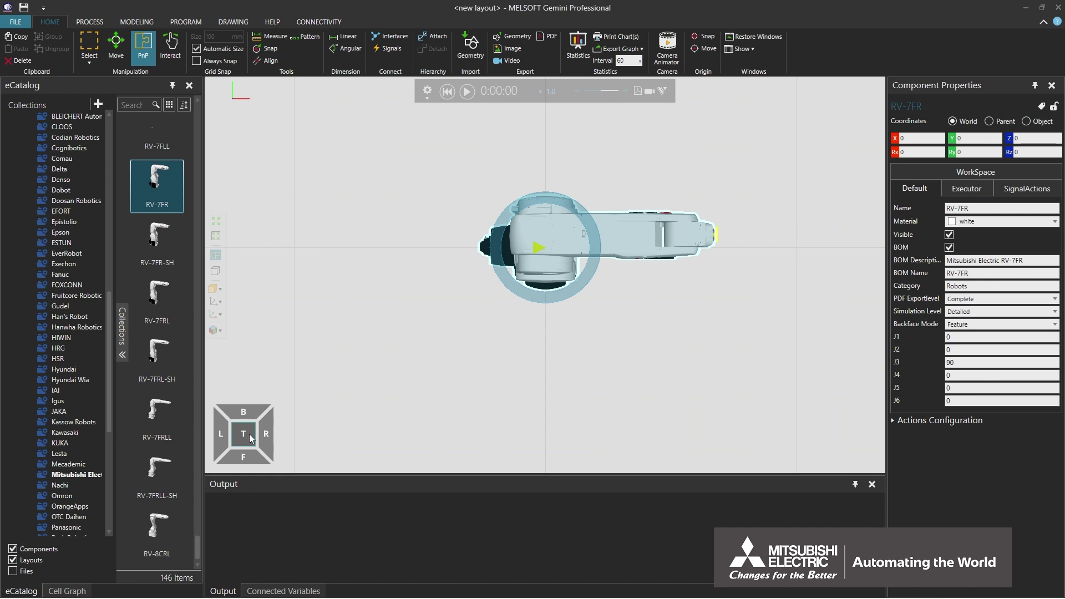
left_click(266, 447)
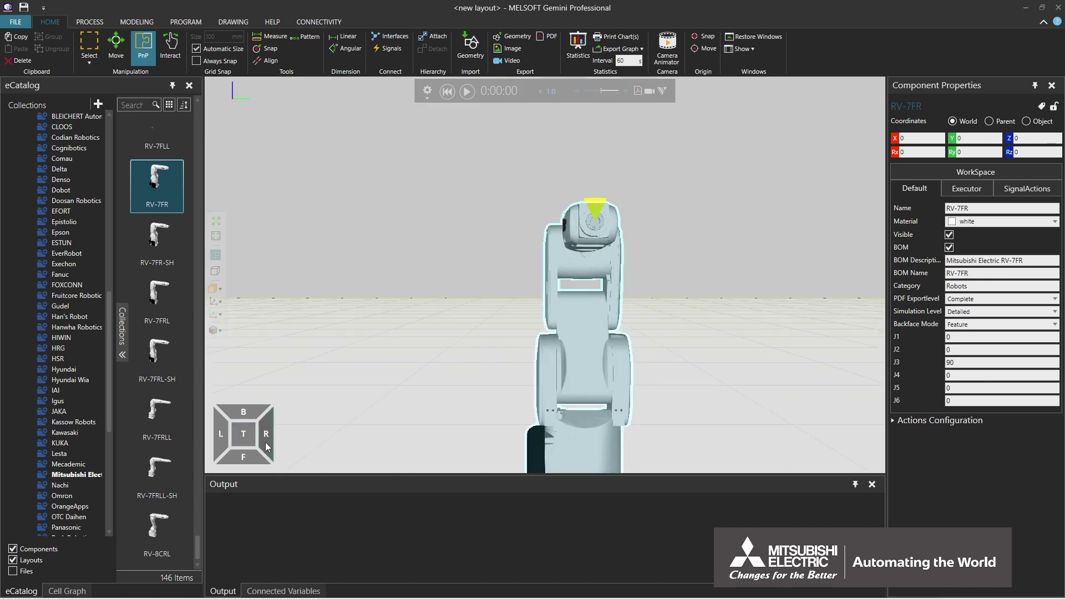
left_click(255, 459)
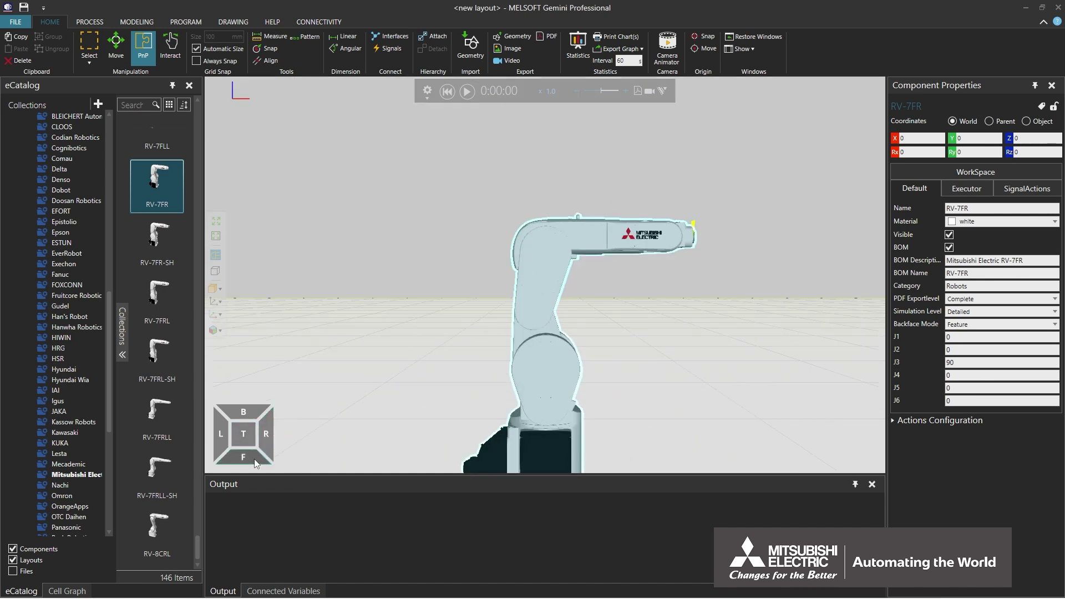
left_click(225, 454)
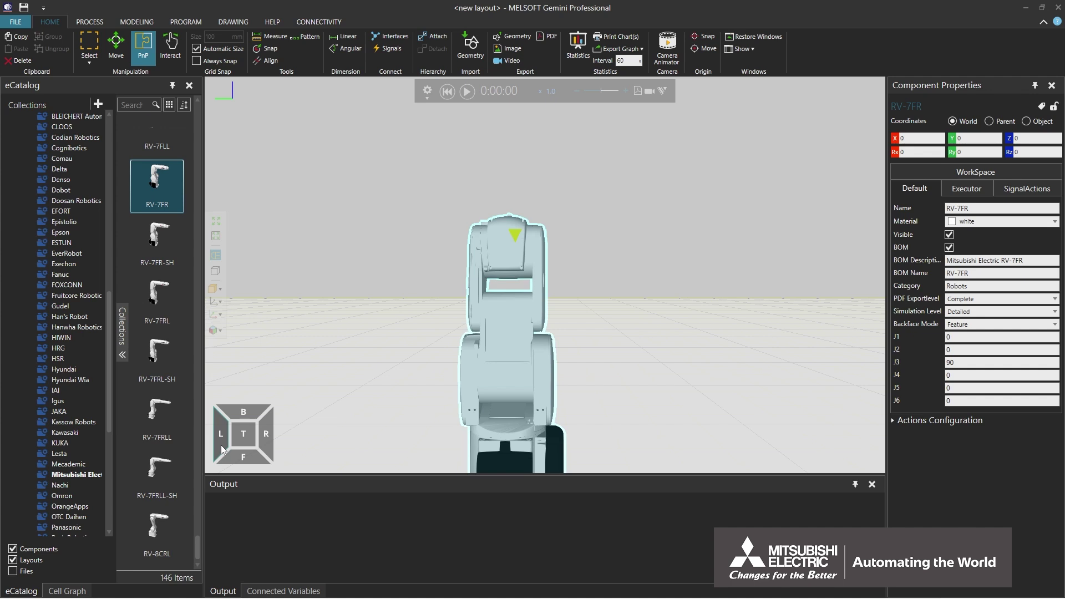
left_click(234, 413)
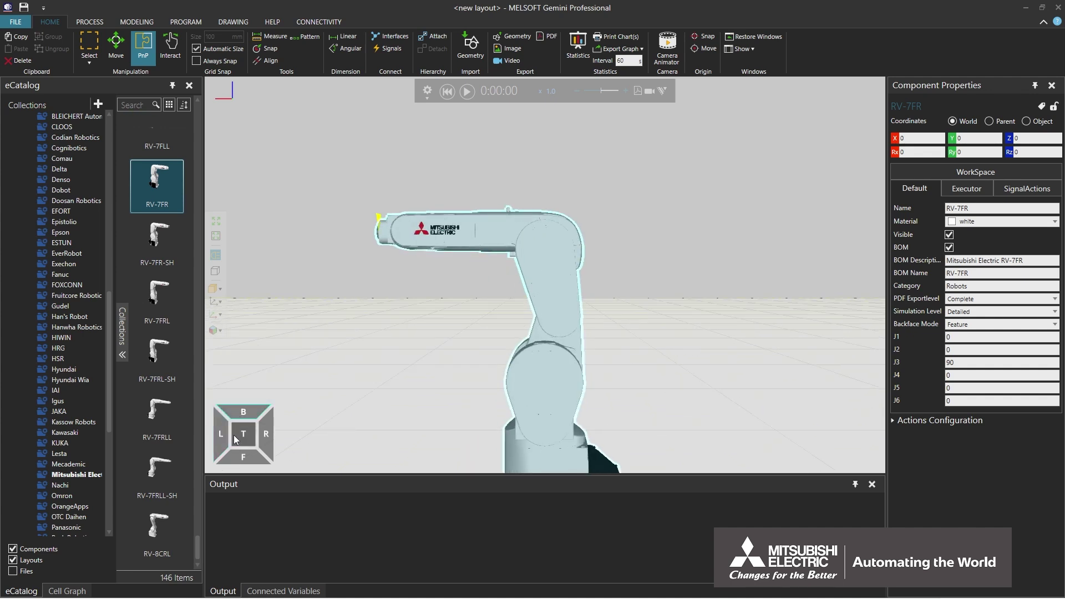
left_click(234, 435)
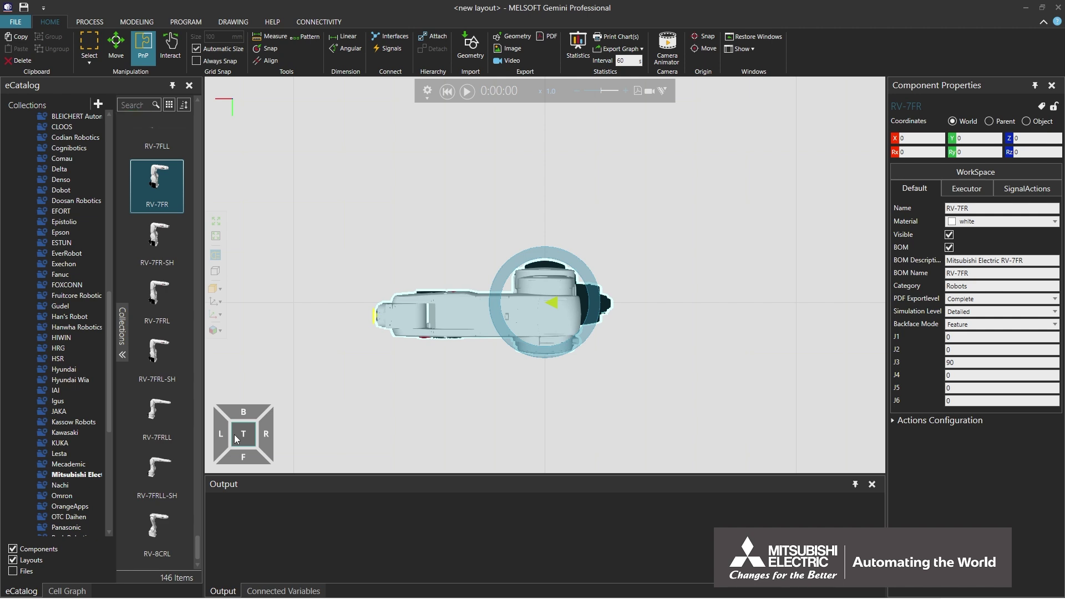
left_click(234, 434)
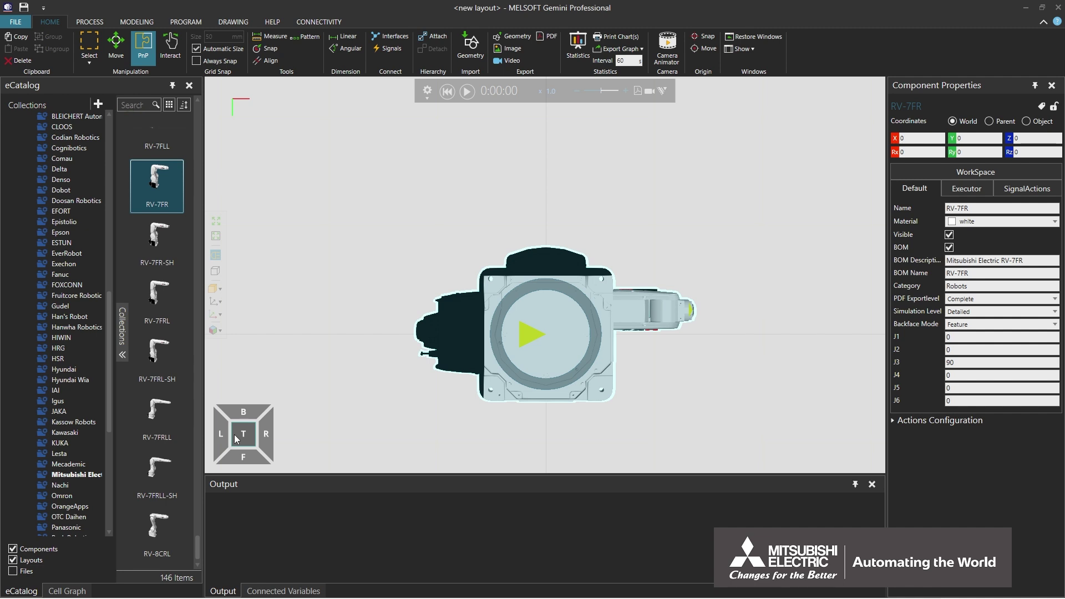
- Check front-left, top-right, right-side and back-right isometric views from the view cube corners
left_click(222, 455)
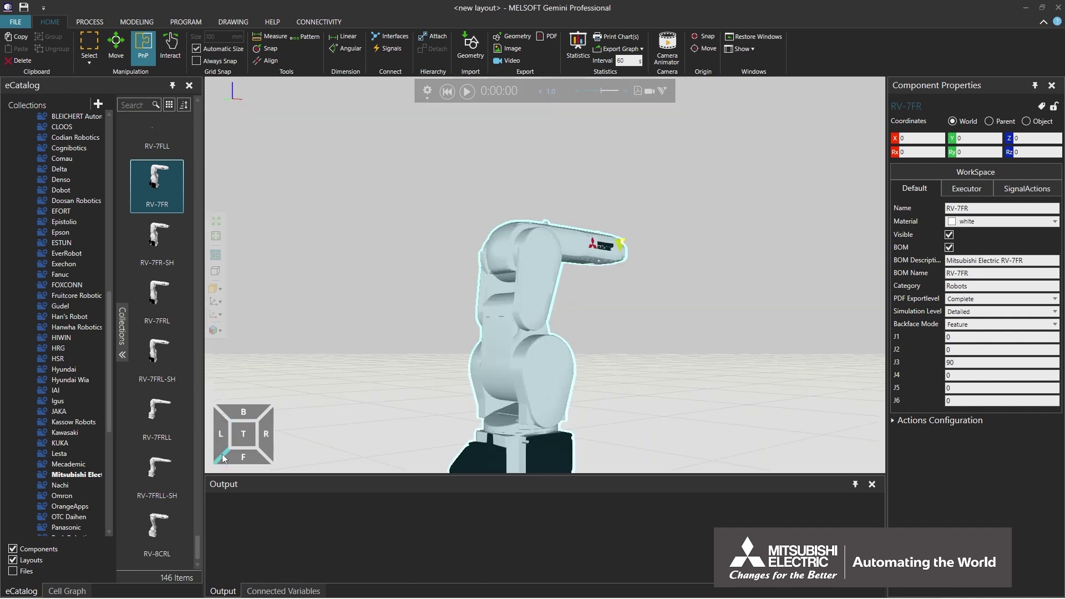
left_click(258, 439)
left_click(275, 441)
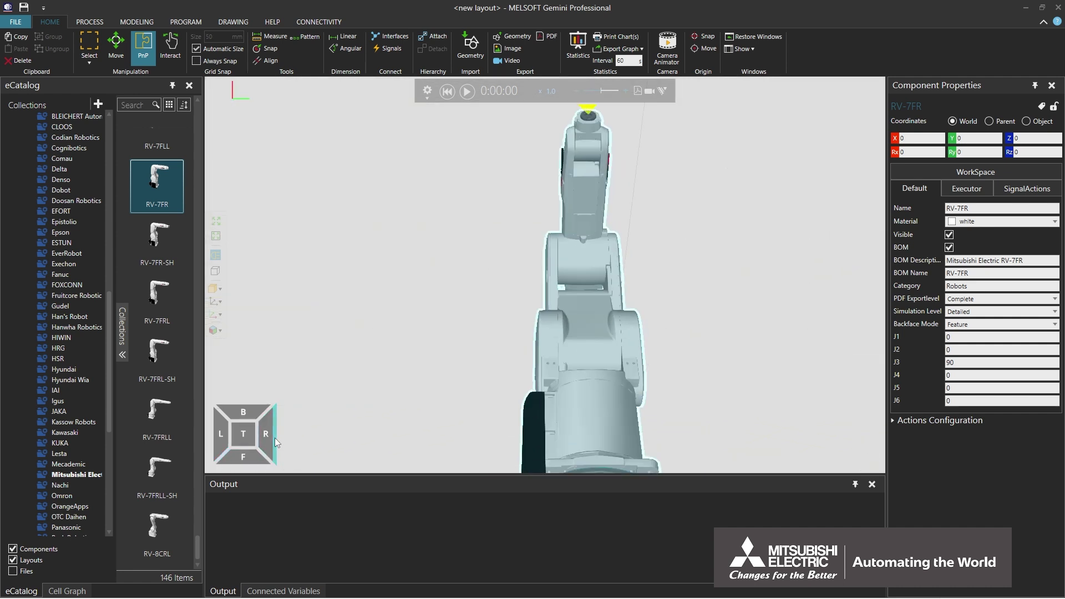
left_click(230, 448)
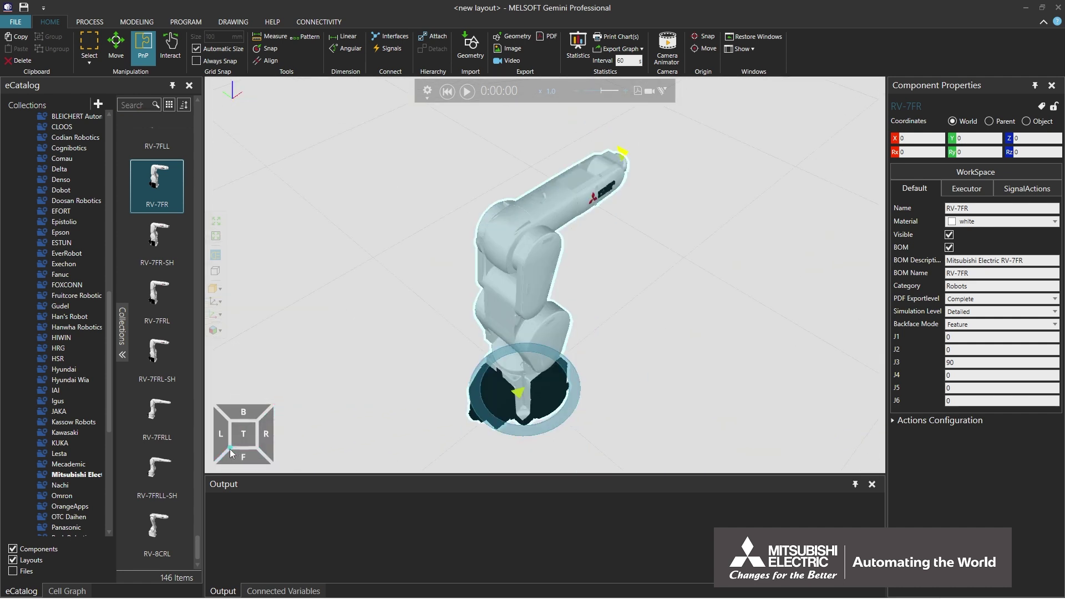
left_click(256, 421)
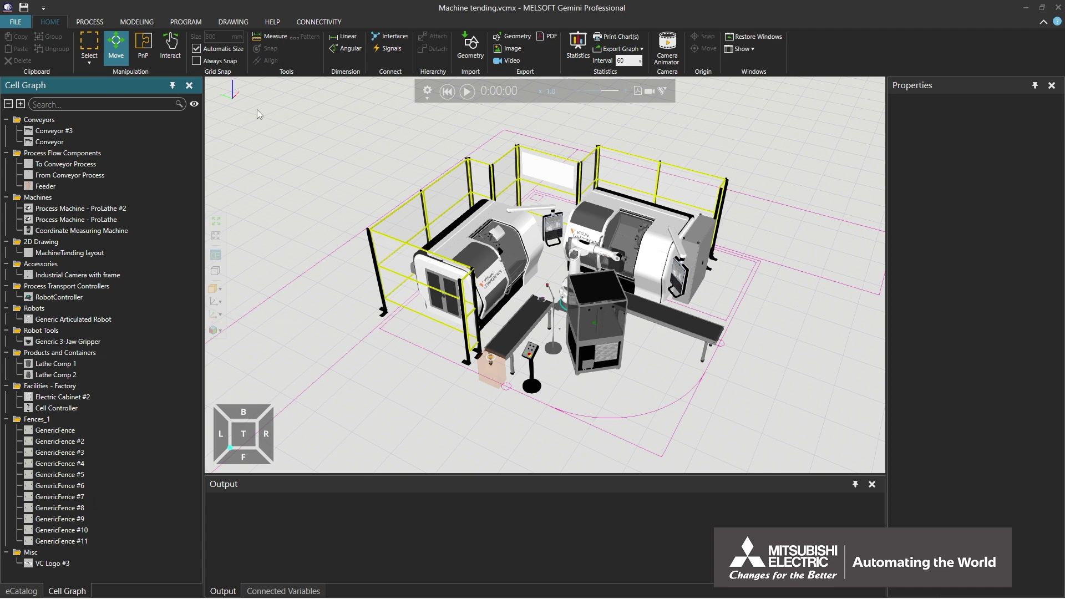
- Switch to the Select tool in the Home ribbon's Manipulation group
left_click(86, 44)
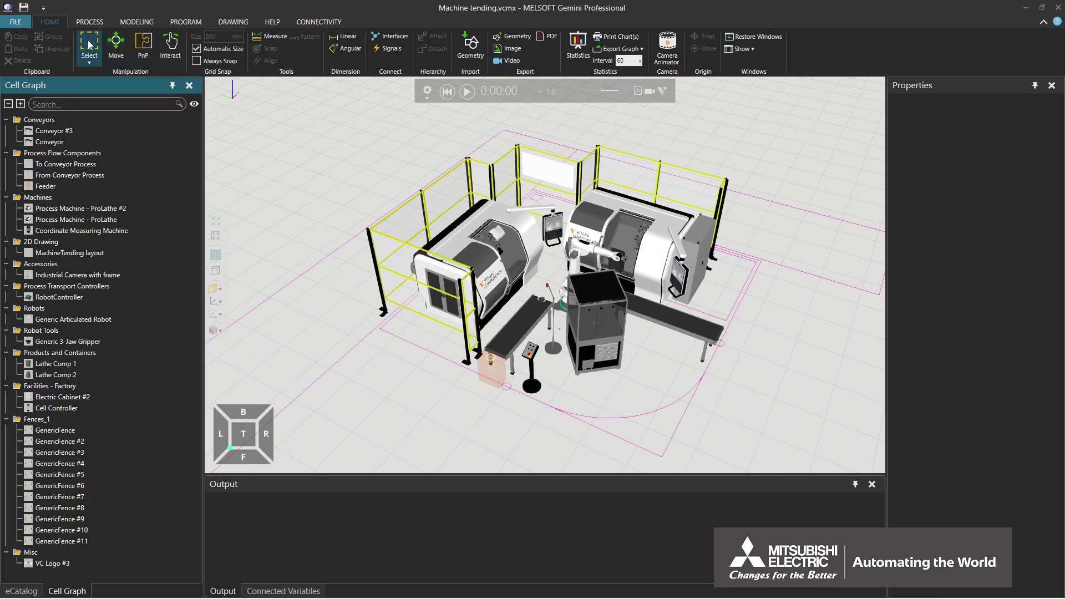
left_click(493, 373)
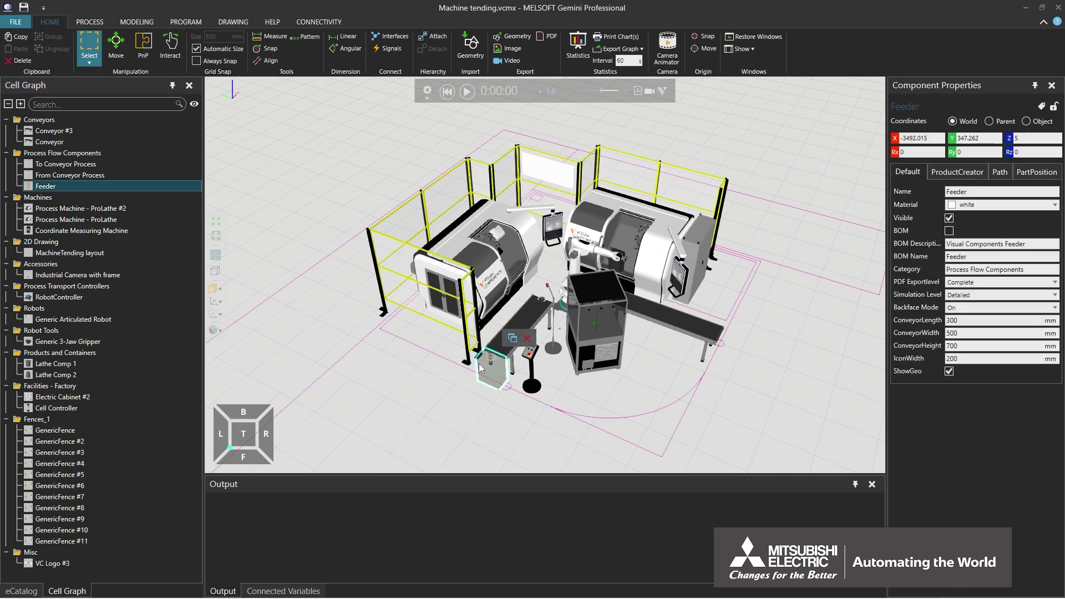
left_click_drag(231, 138, 871, 449)
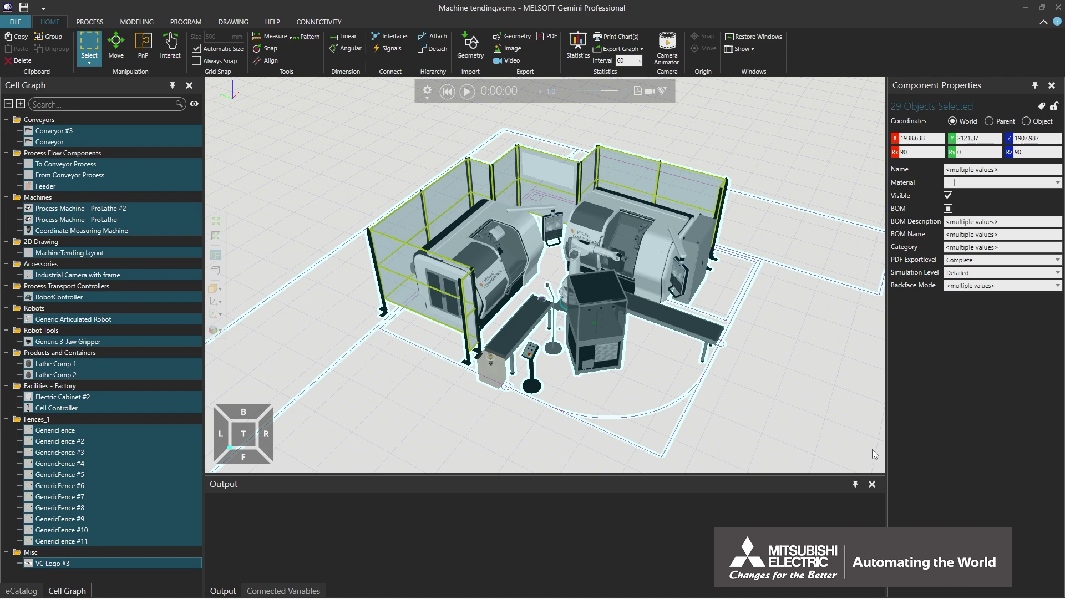
left_click(873, 454)
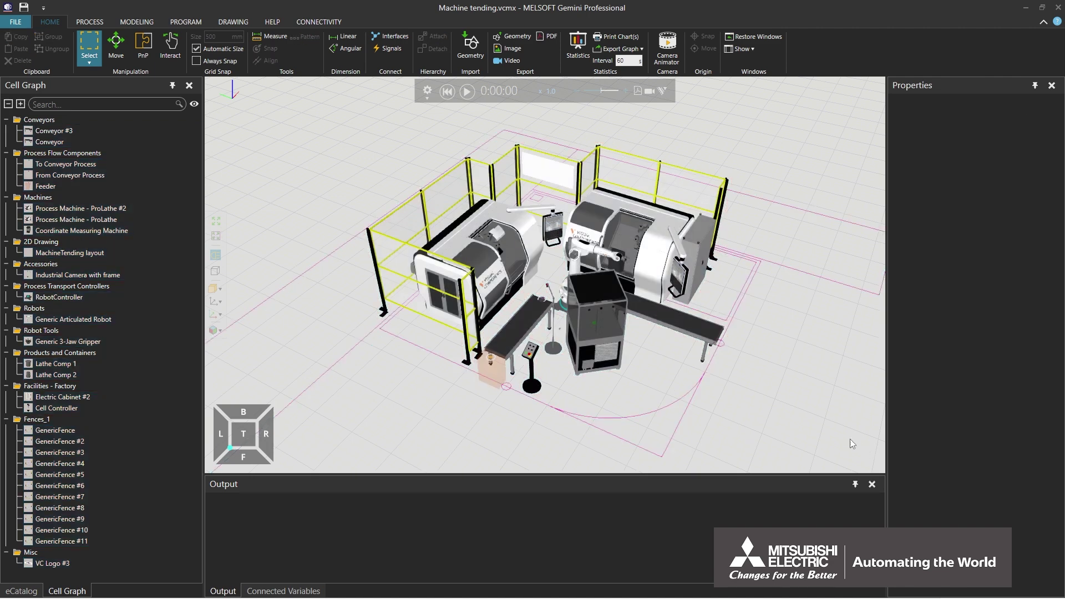
left_click(594, 288)
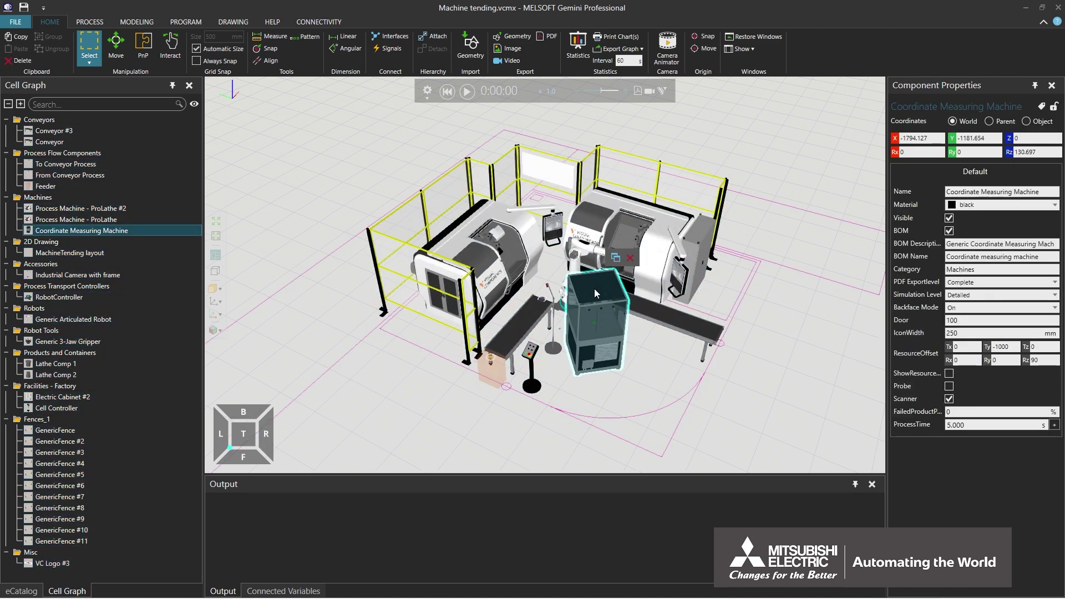
left_click(528, 317, "ctrl")
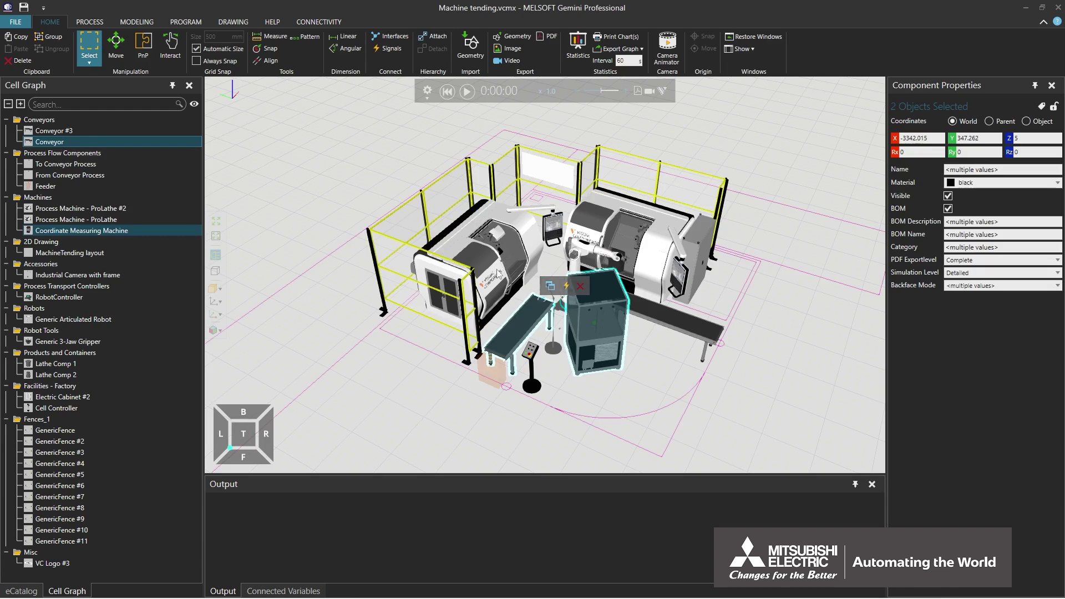
left_click(482, 252, "ctrl")
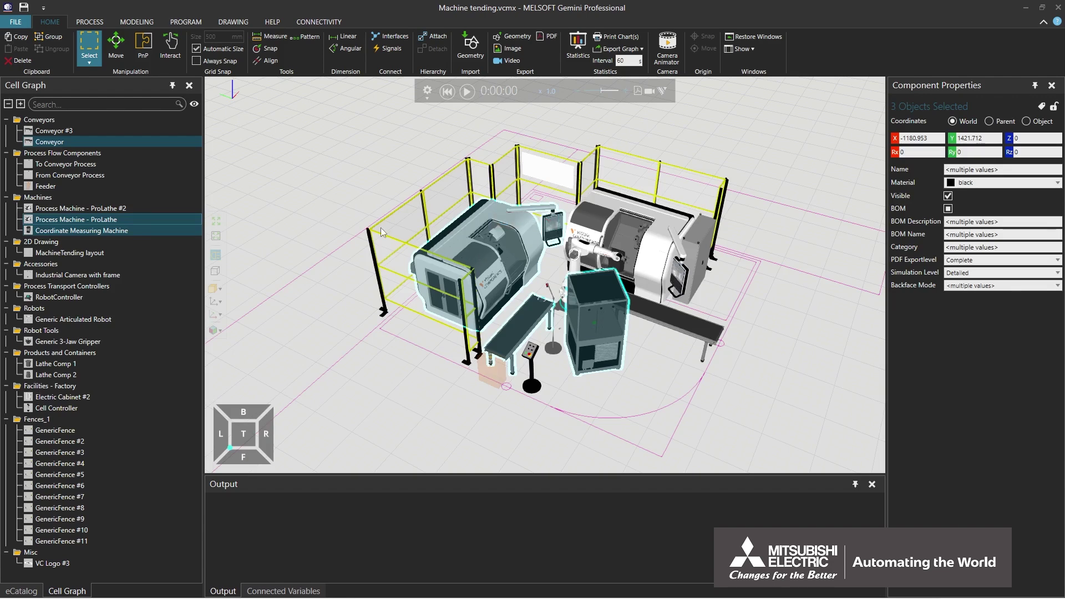
left_click(352, 217)
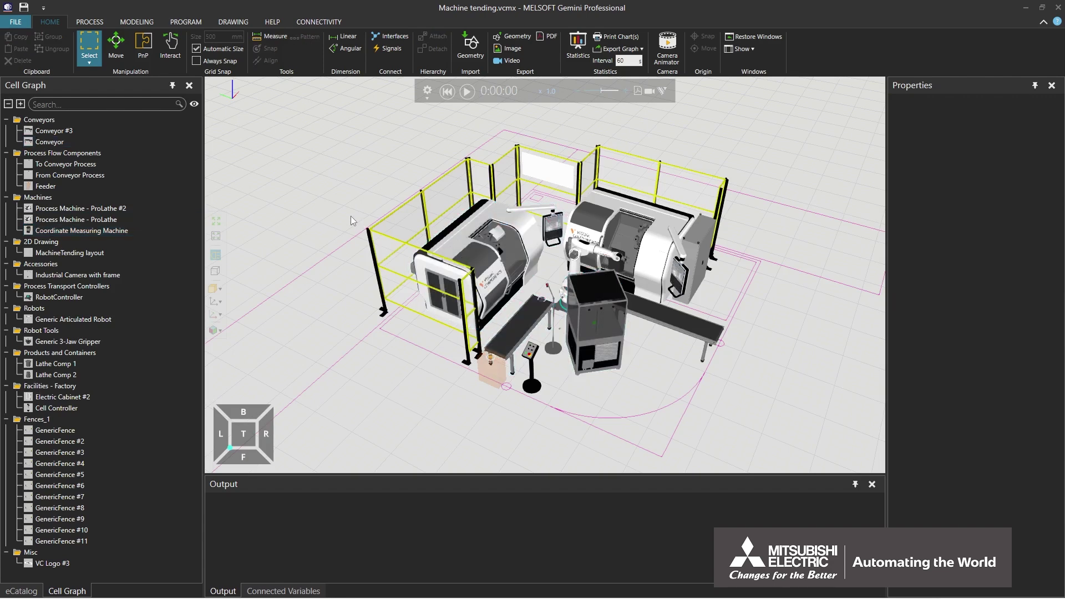
- Select the Feeder with Move and drag its X, Y and Z arrows to X 3776.124, Y 386.457
left_click(120, 59)
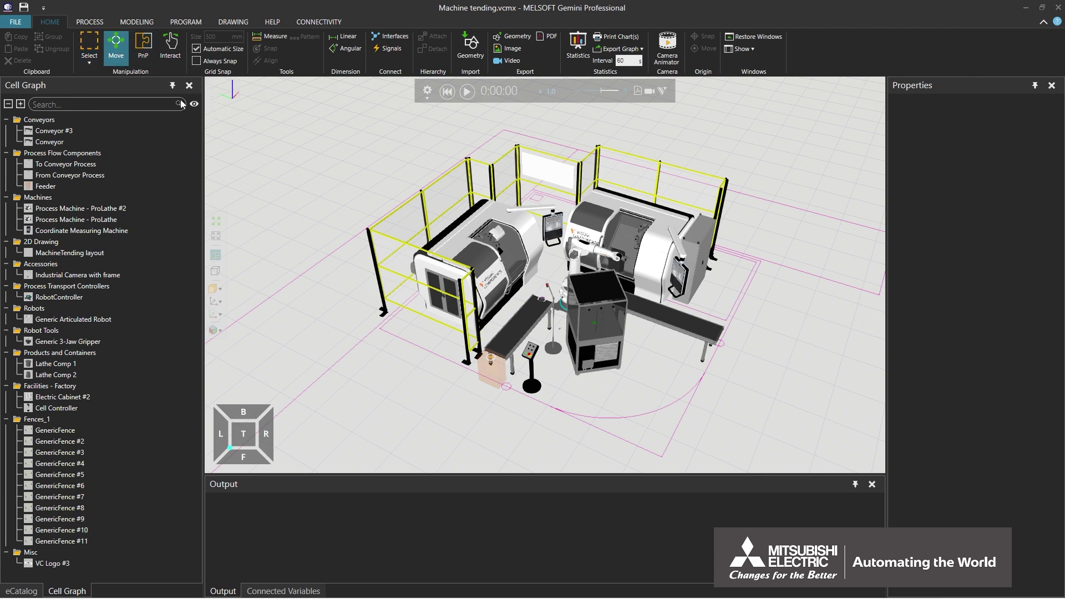
left_click(496, 377)
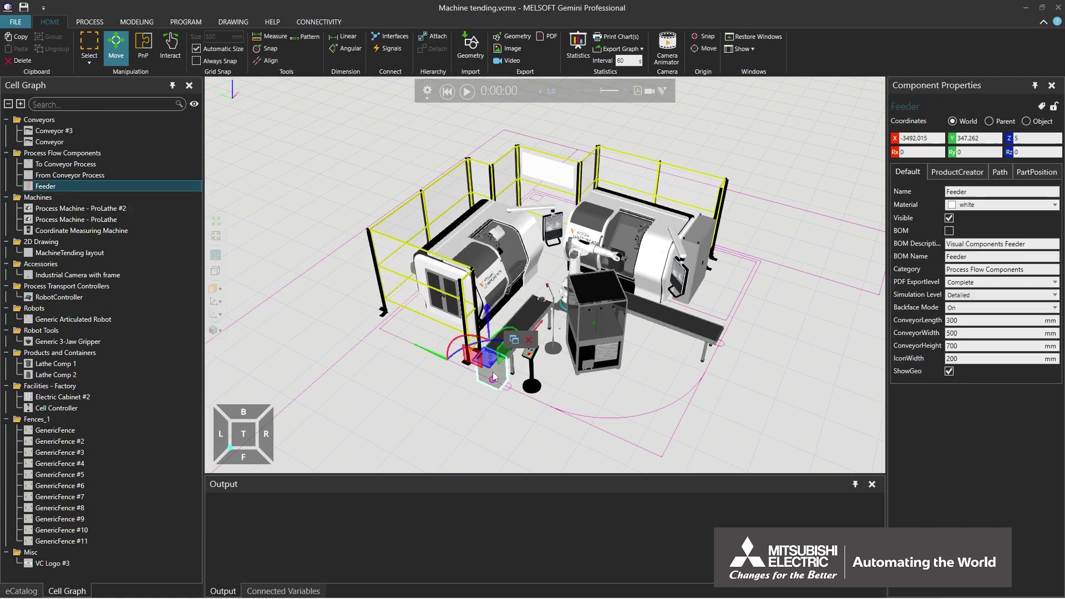
scroll(500, 373, "up", 6)
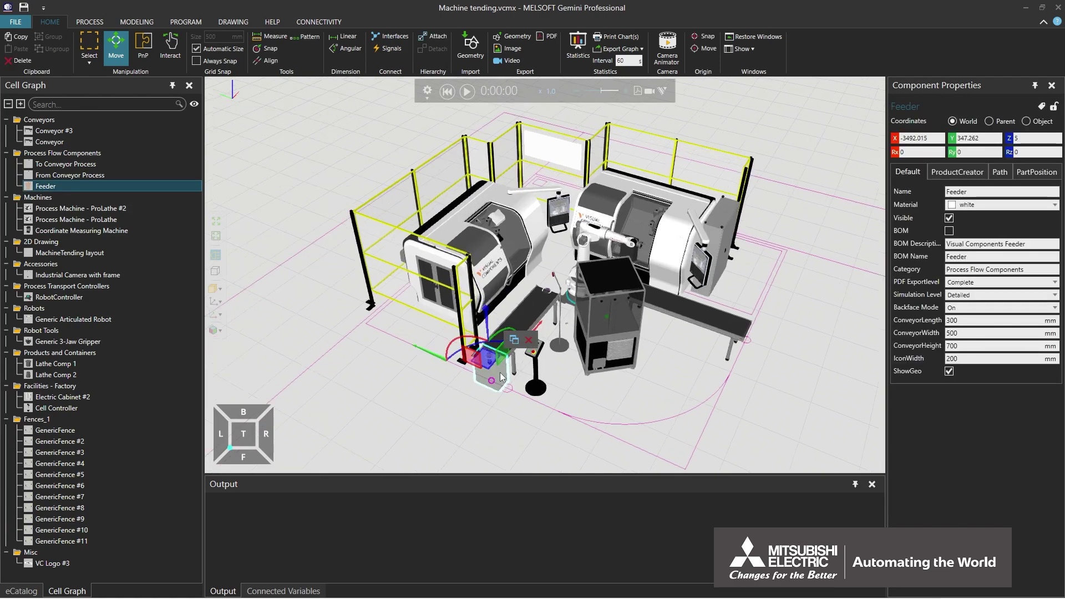
scroll(501, 371, "up", 4)
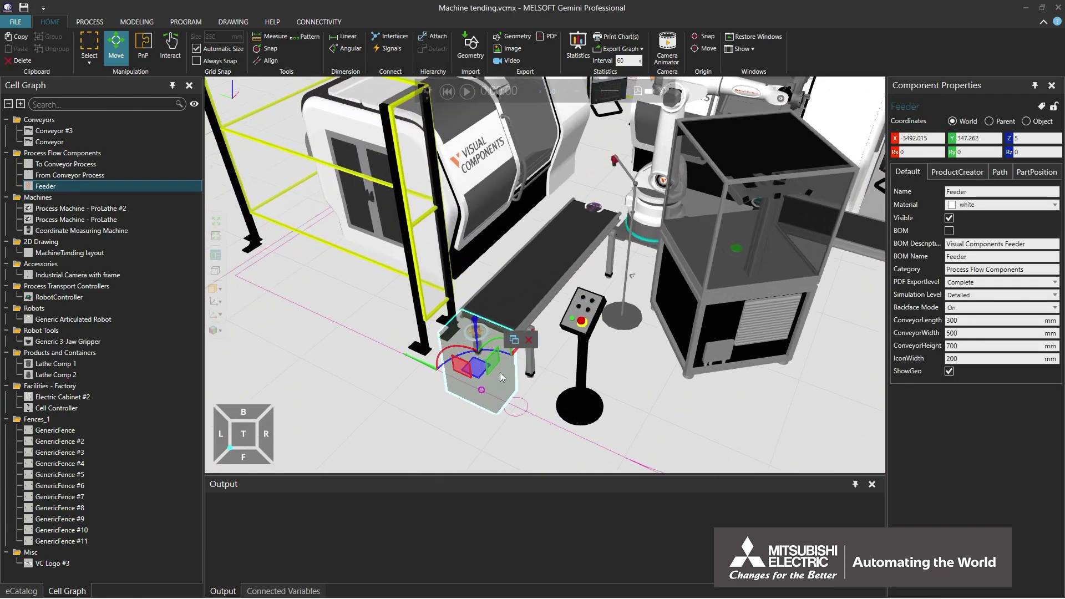
right_click_drag(497, 376, 450, 388)
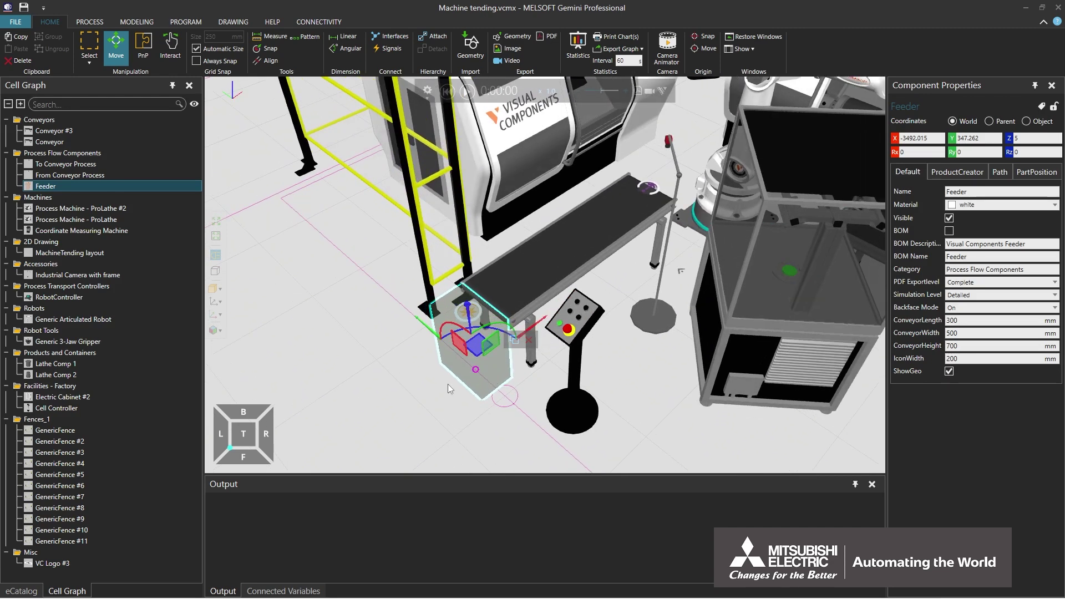
left_click_drag(536, 327, 526, 353)
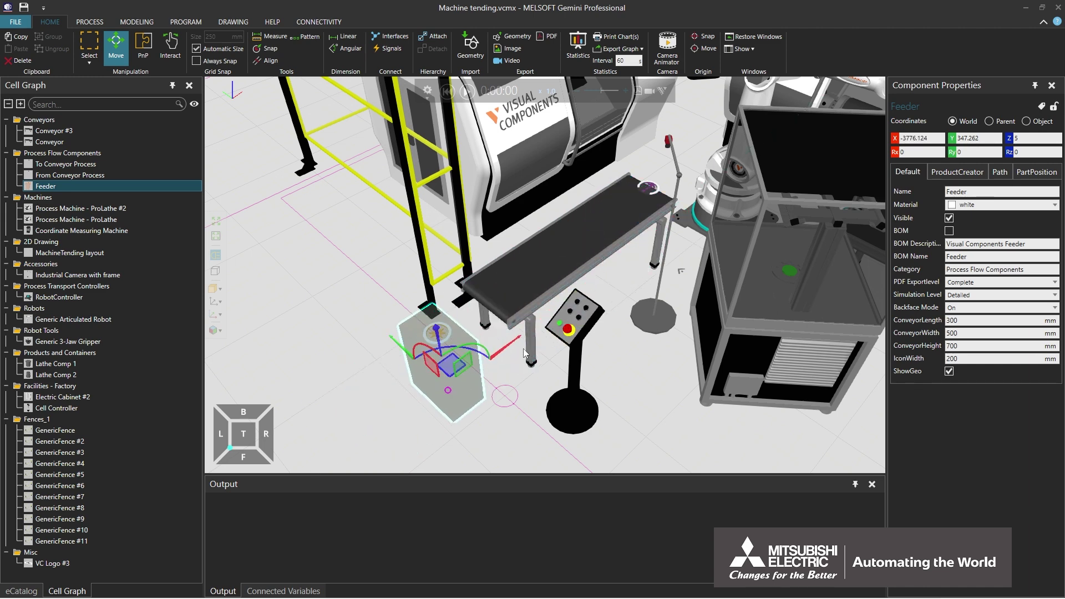
left_click_drag(401, 348, 373, 388)
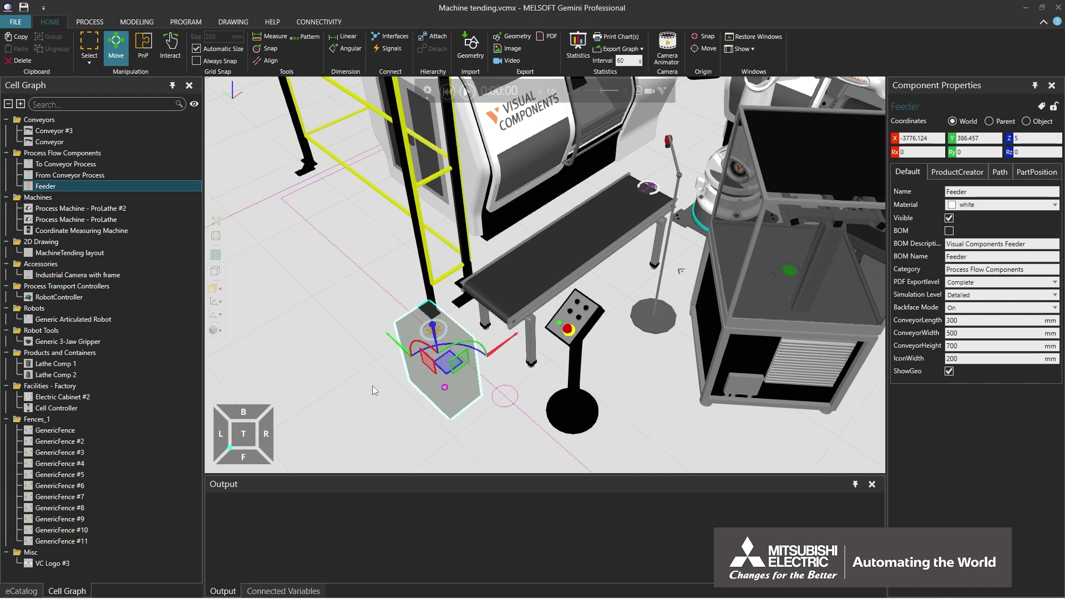
left_click_drag(434, 345, 458, 353)
- Undo the Feeder's trial lift and tilts, then set it beside the conveyor's near end
key("ctrl+z")
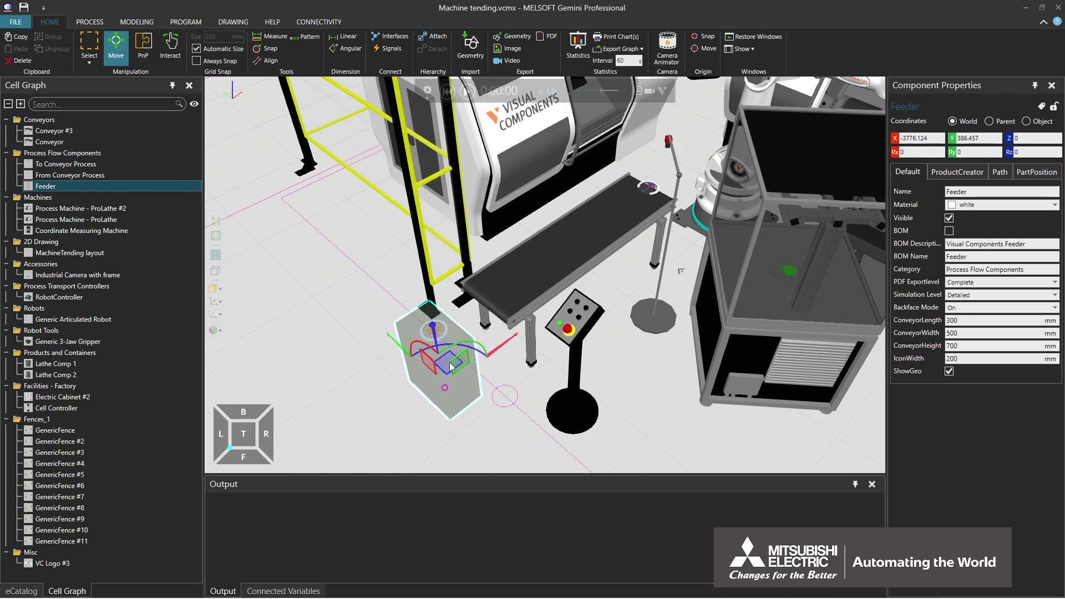
mouse_move(450, 366)
left_mouse_down()
mouse_move(355, 444)
mouse_move(519, 321)
mouse_move(471, 233)
mouse_move(327, 339)
mouse_move(488, 399)
mouse_move(435, 319)
mouse_move(417, 367)
mouse_move(440, 380)
left_mouse_up()
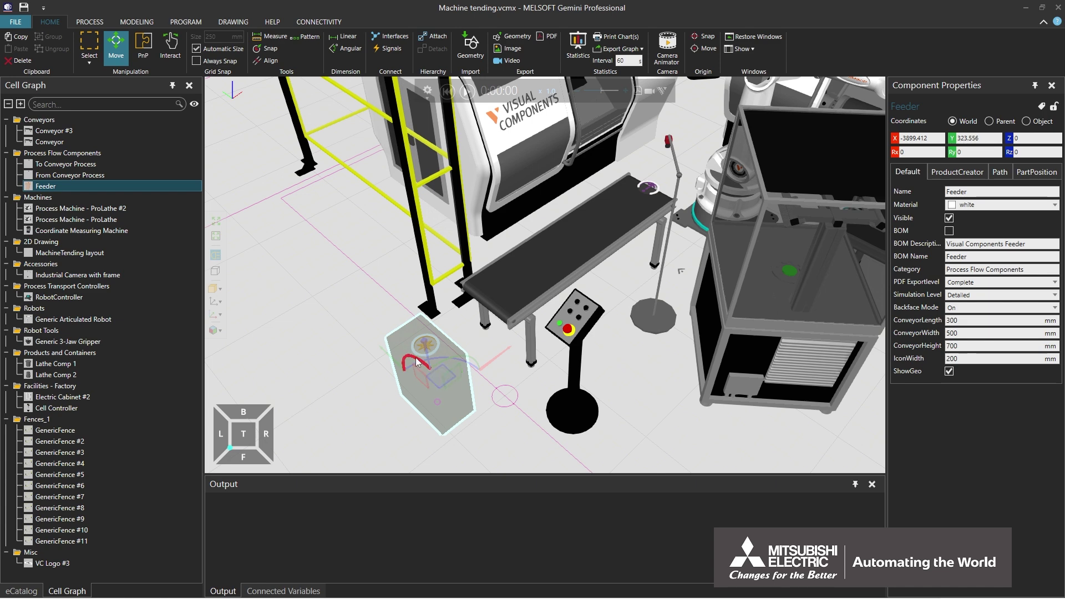
mouse_move(417, 362)
left_mouse_down()
mouse_move(409, 336)
mouse_move(438, 362)
mouse_move(411, 361)
mouse_move(423, 383)
mouse_move(431, 393)
mouse_move(447, 380)
mouse_move(423, 382)
mouse_move(417, 416)
mouse_move(389, 398)
mouse_move(398, 368)
mouse_move(425, 347)
left_mouse_up()
key("ctrl+z")
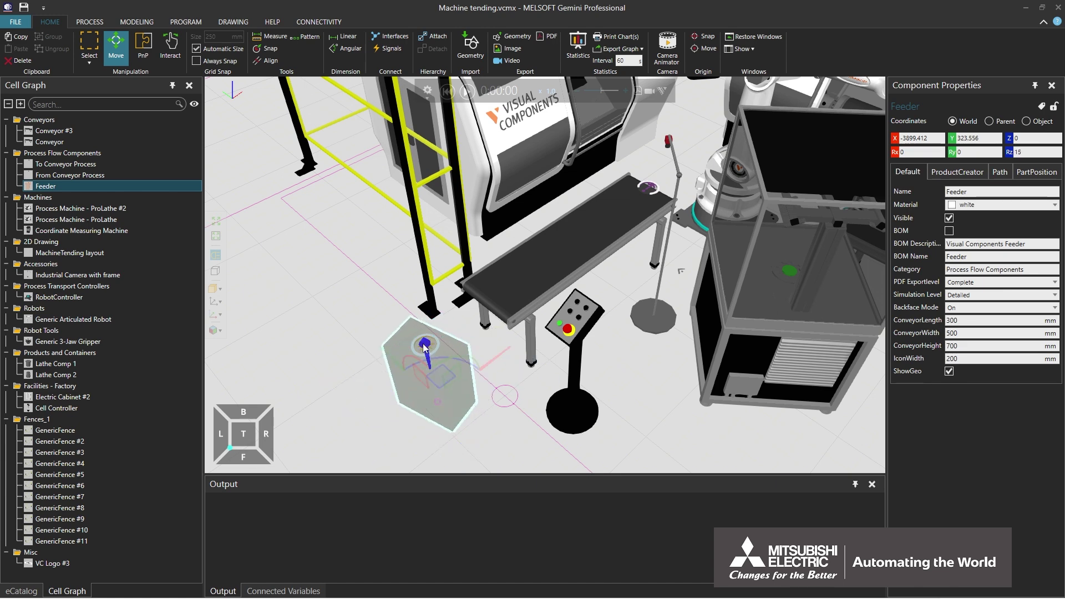
key("ctrl+z")
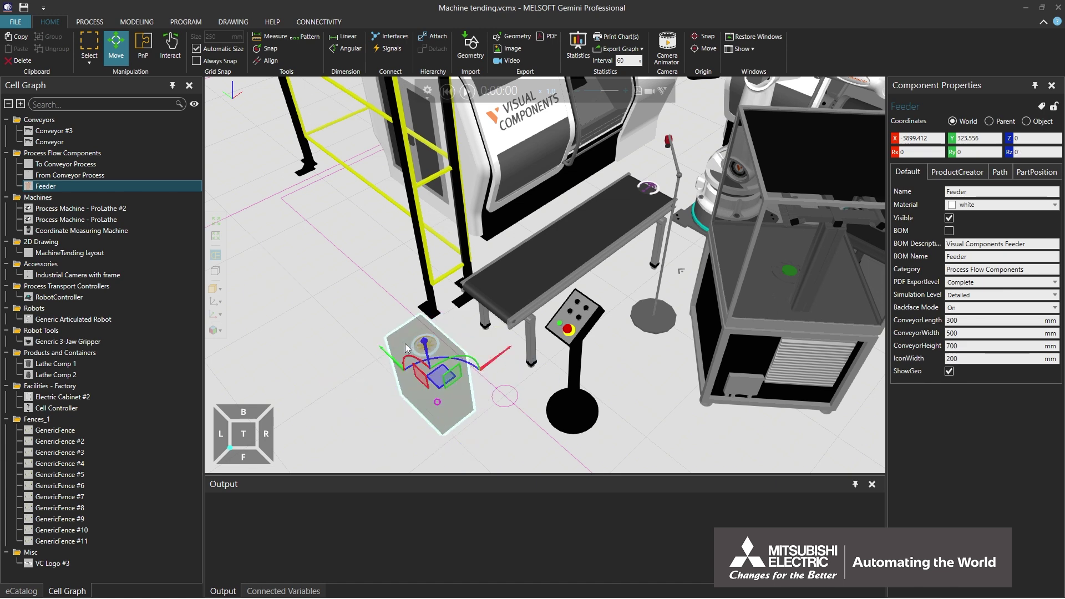
left_click_drag(408, 356, 436, 402)
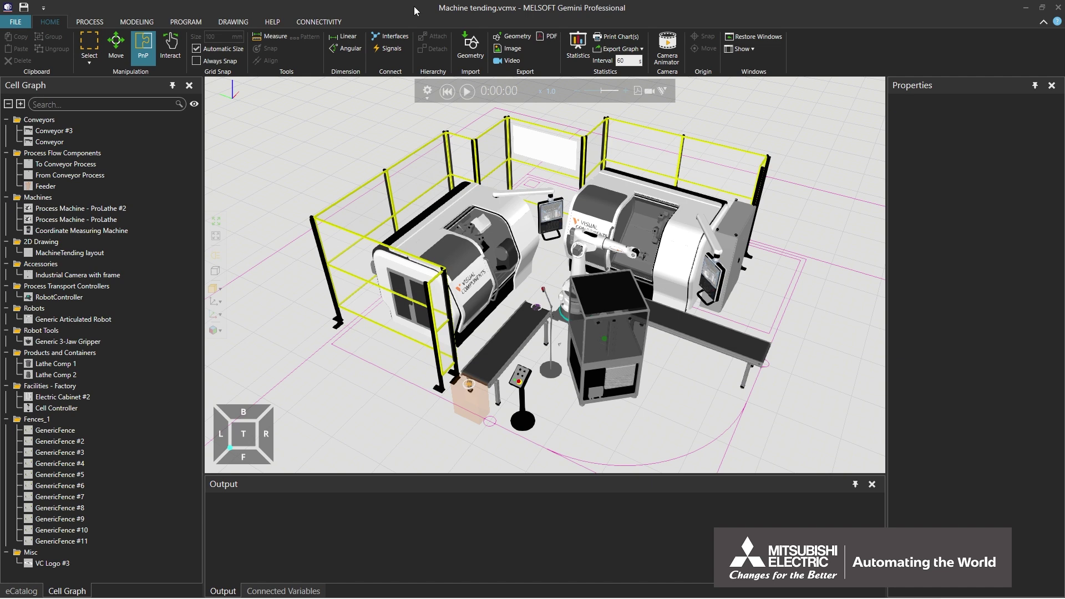
- Start the simulation and change its speed to x6.3, then x3.6, then below normal
left_click(468, 91)
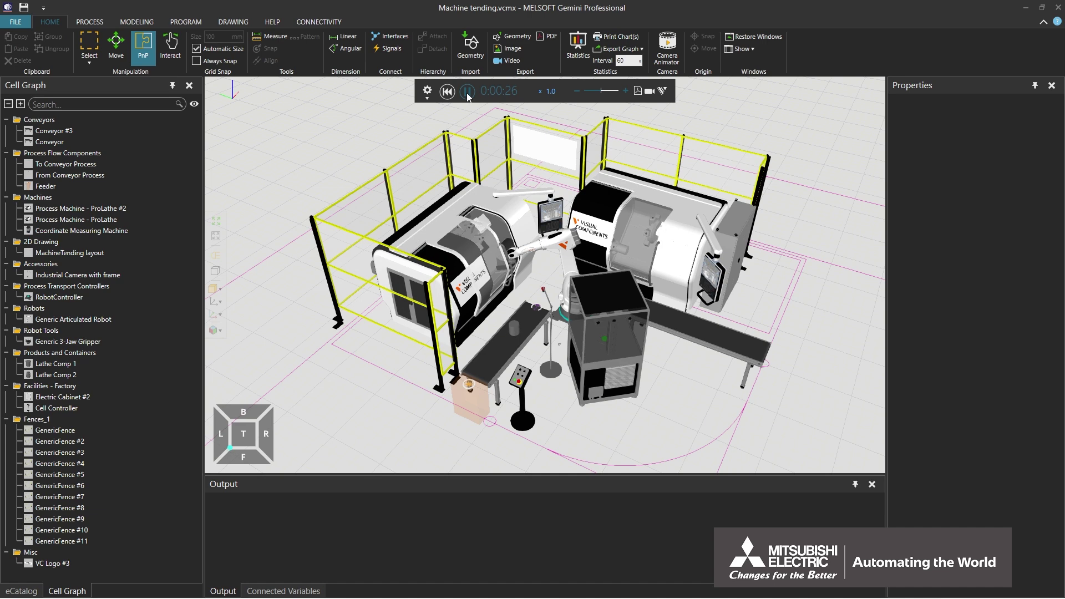
left_click(626, 92)
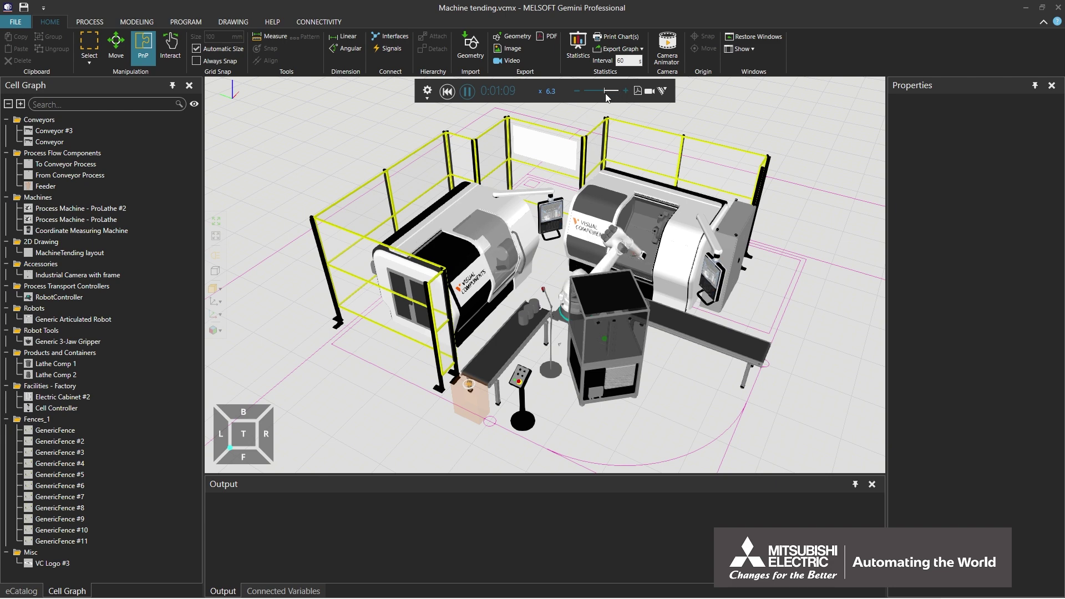
left_click(577, 92)
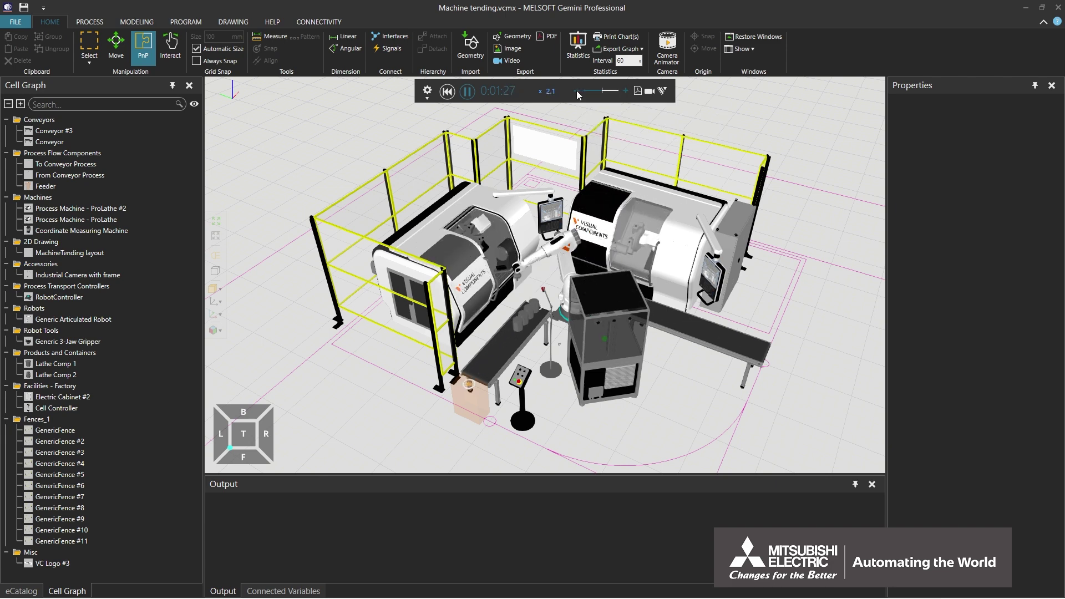
left_click(577, 93)
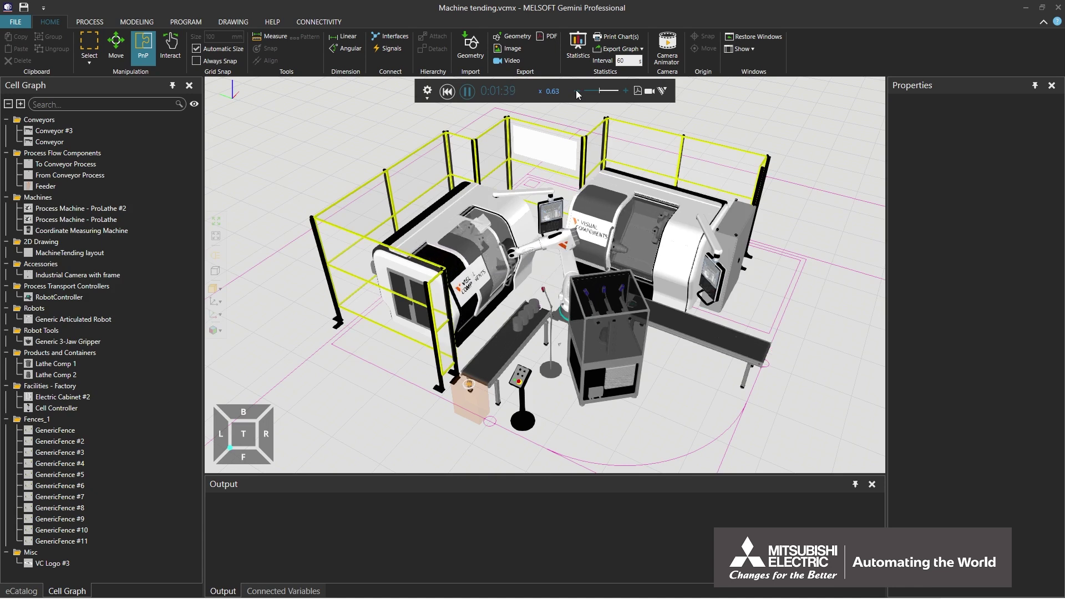
- Settle the speed at x1.1 via x2.1 and x0.63, resume, then reset to 0:00:00
left_click_drag(577, 90, 604, 93)
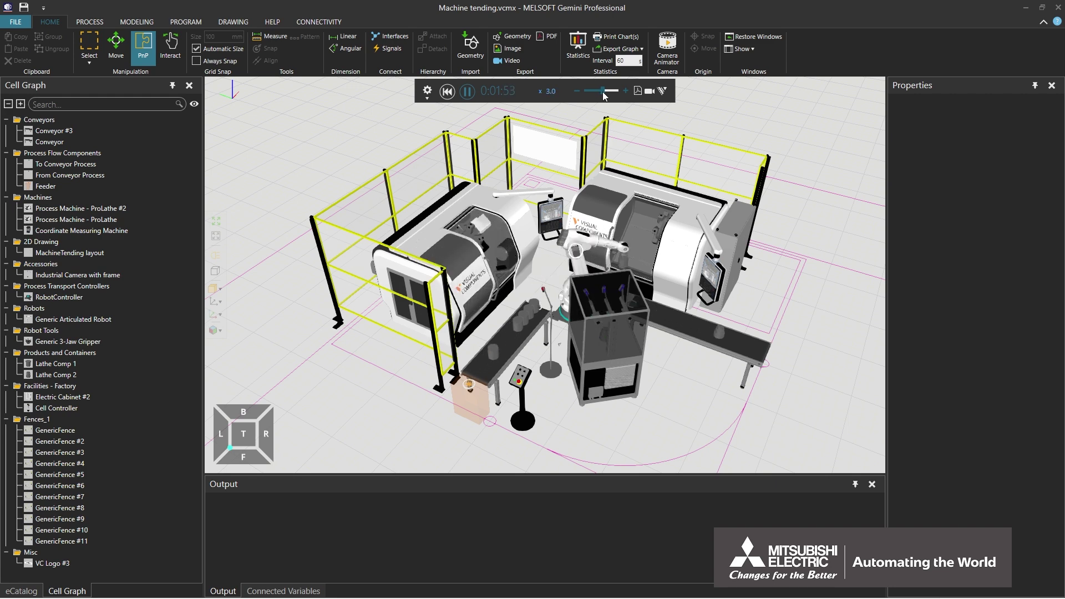
left_click_drag(605, 95, 600, 96)
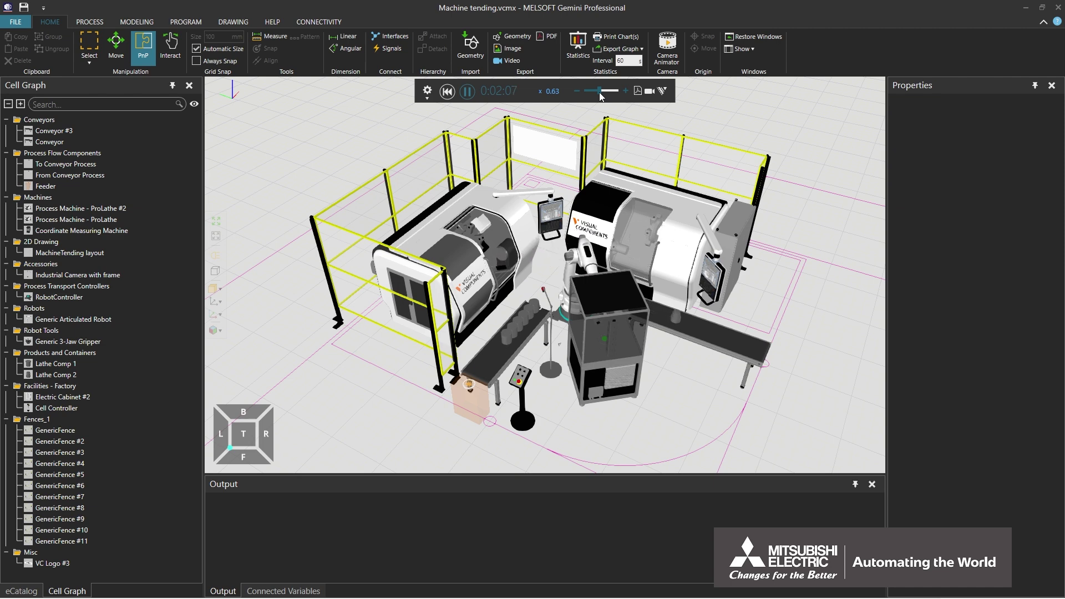
left_click_drag(600, 96, 603, 96)
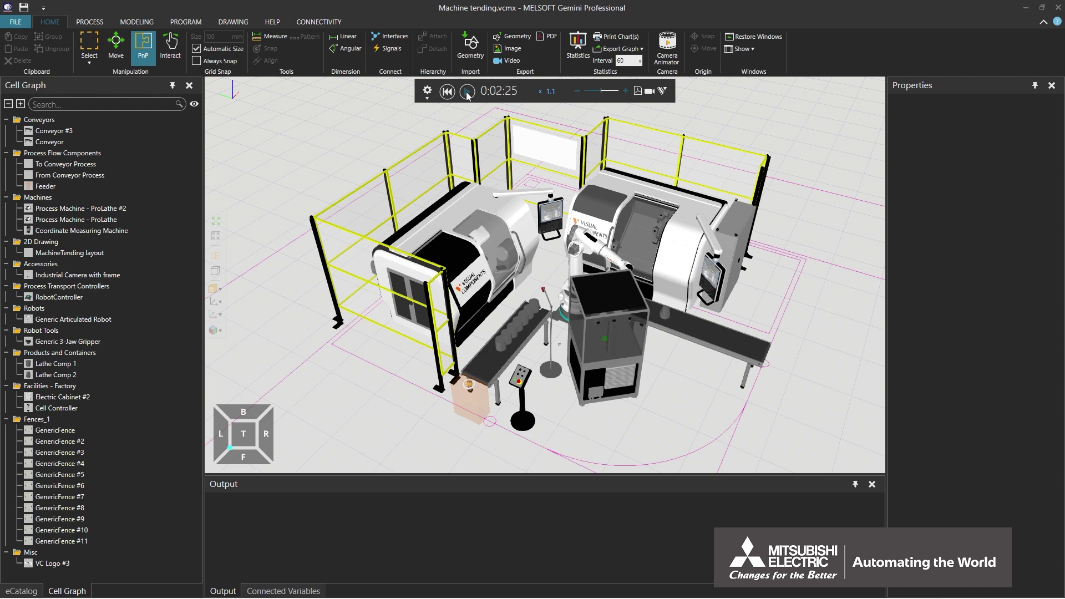
left_click(467, 92)
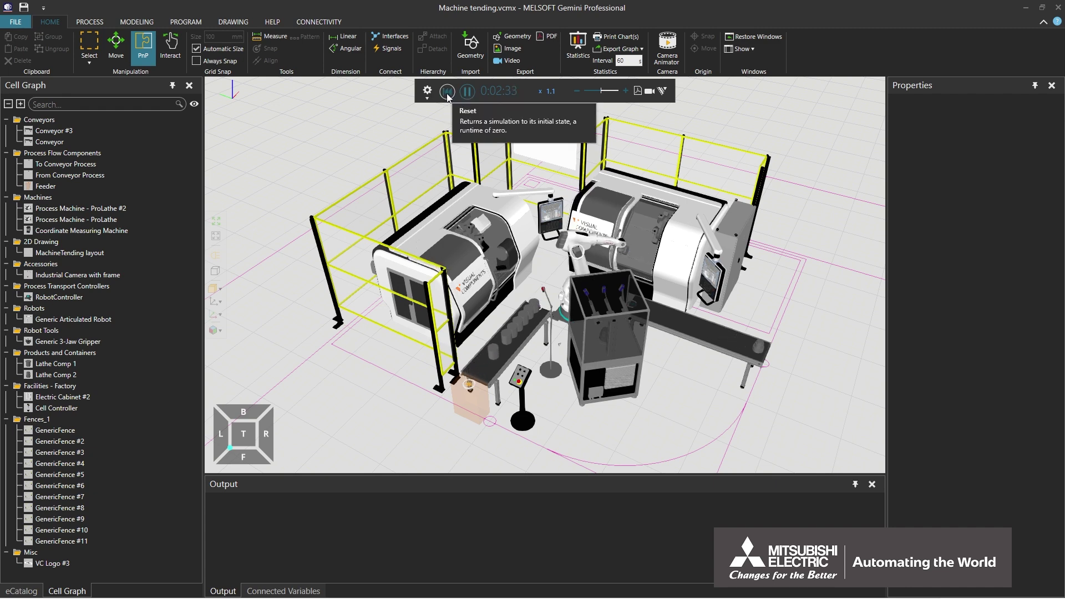
left_click(447, 92)
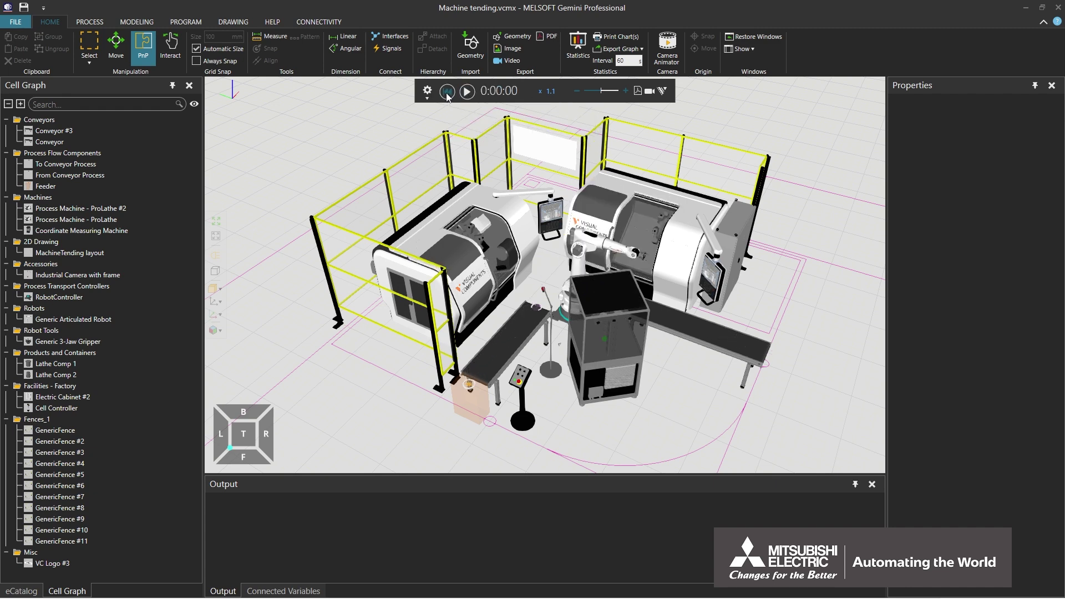